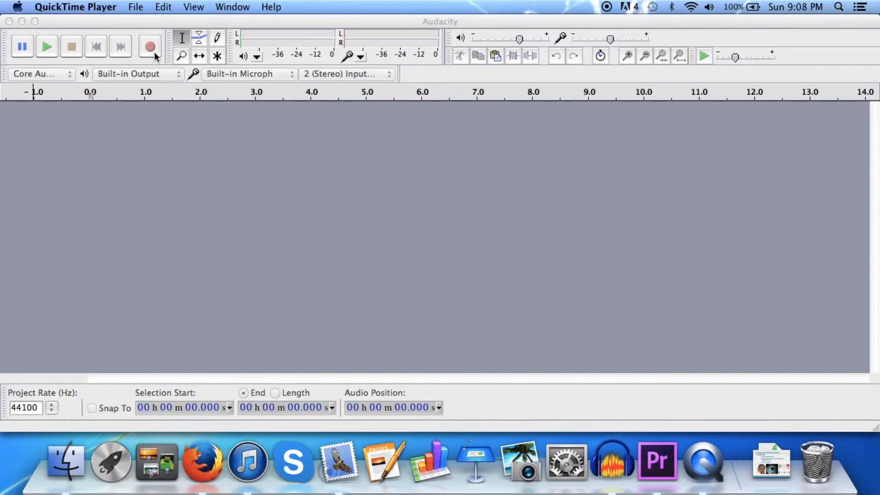
Record a voice clip about 10 seconds long on a new stereo track and play it back.
{"action": "left_click", "coordinate": [154, 51]}
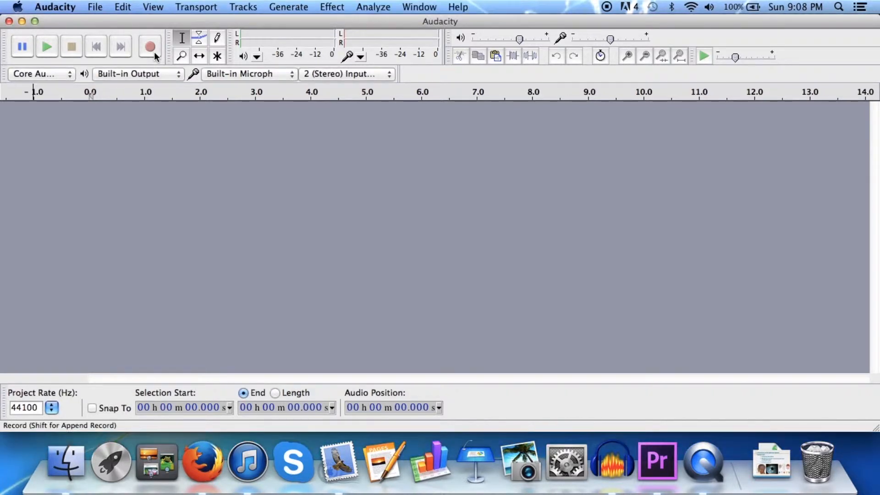
{"action": "left_click", "coordinate": [154, 51]}
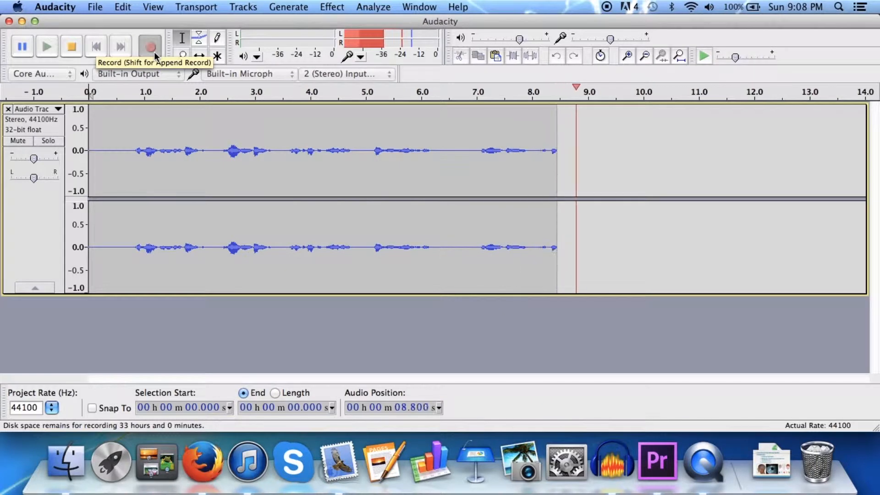
{"action": "key", "text": "space"}
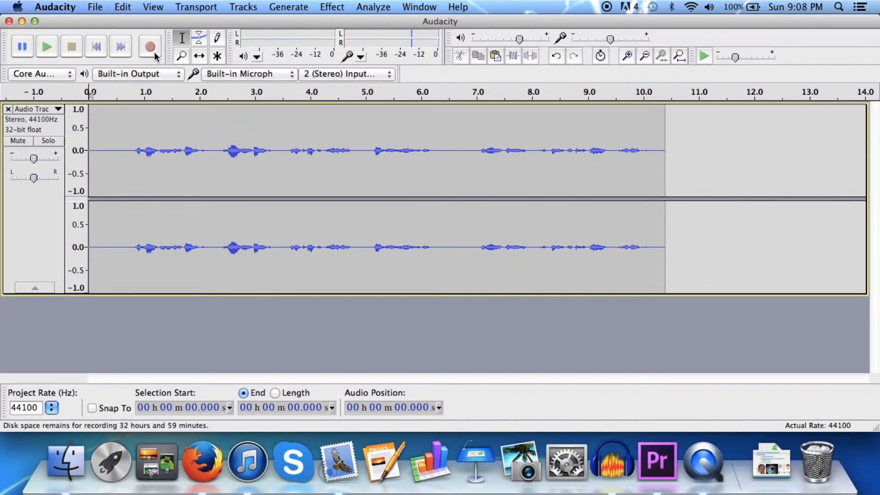
{"action": "left_click", "coordinate": [45, 48]}
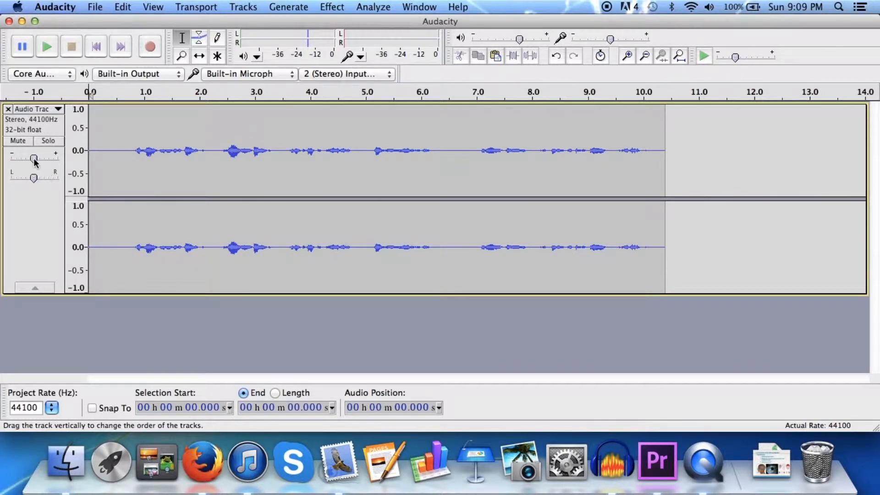
Raise the gain of the recorded track well above its midpoint and play the recording again.
{"action": "mouse_move", "coordinate": [34, 160]}
{"action": "left_click_drag", "start_coordinate": [34, 158], "coordinate": [60, 158]}
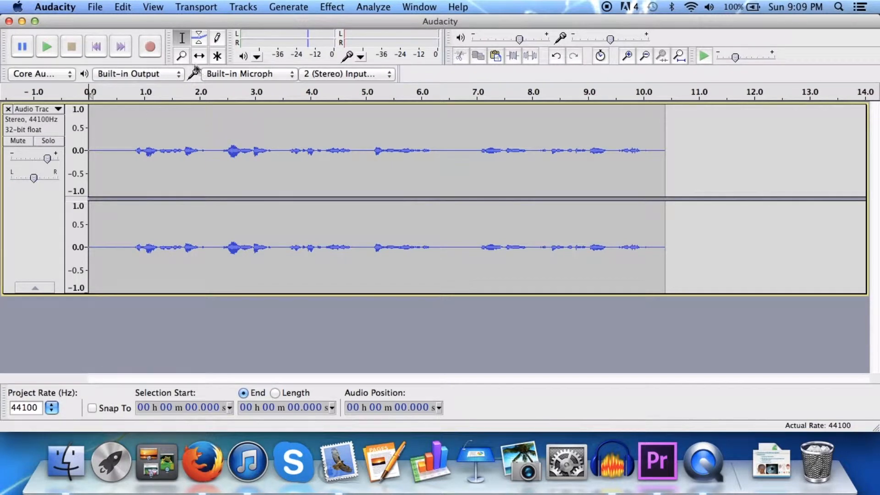
{"action": "left_click", "coordinate": [51, 50]}
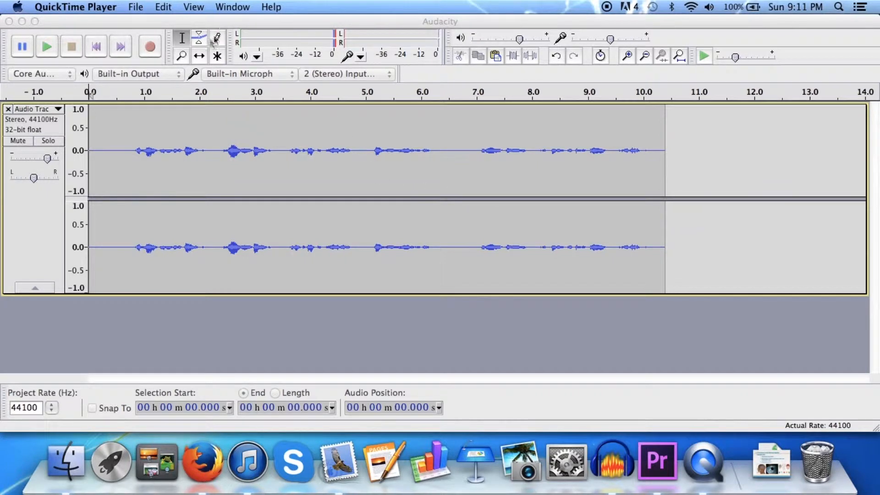
Record a second voice track about 11 seconds long while the first track plays.
{"action": "left_click", "coordinate": [150, 48]}
{"action": "left_click", "coordinate": [151, 49]}
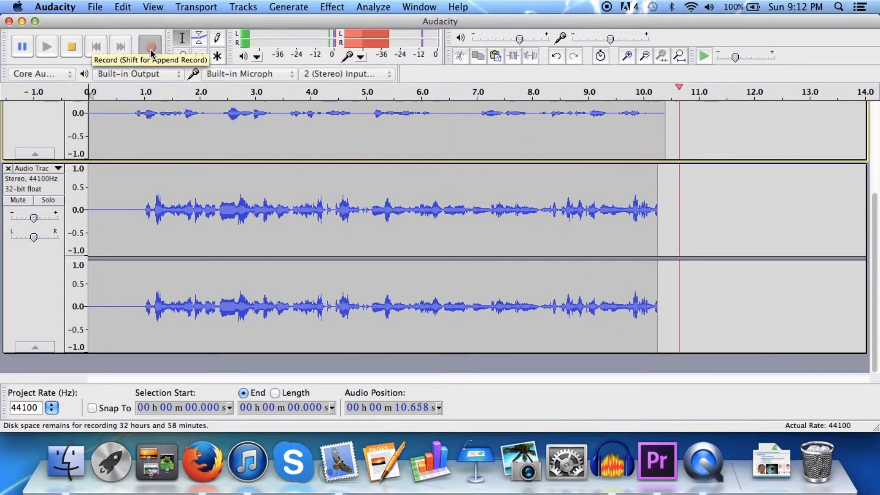
{"action": "key", "text": "space"}
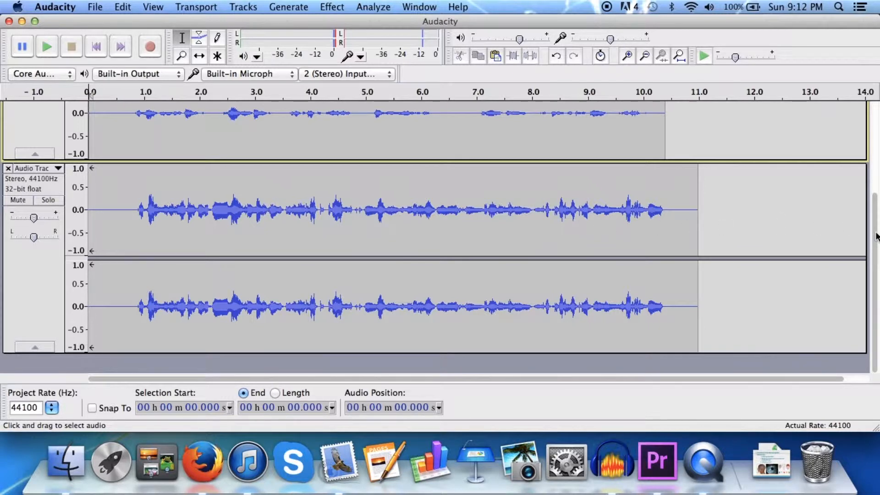
Mute the first track and record a third voice track about 10 seconds long alongside the second.
{"action": "left_click_drag", "start_coordinate": [879, 212], "coordinate": [868, 119]}
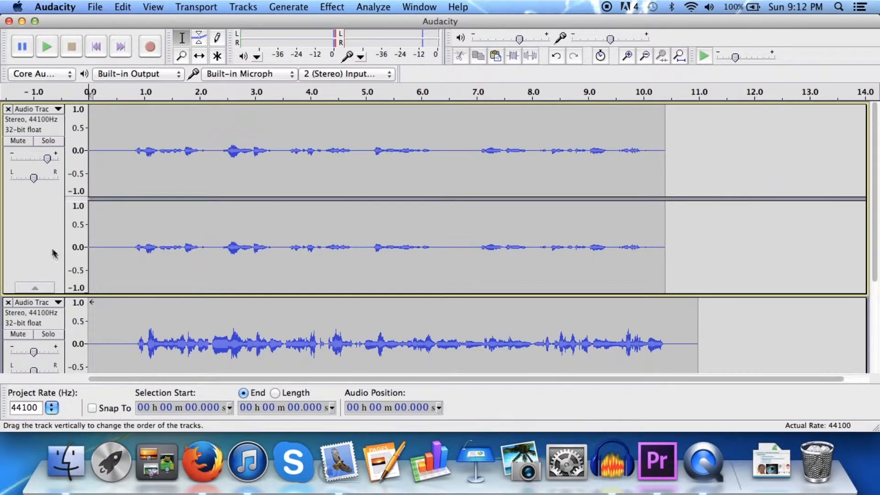
{"action": "left_click", "coordinate": [18, 141]}
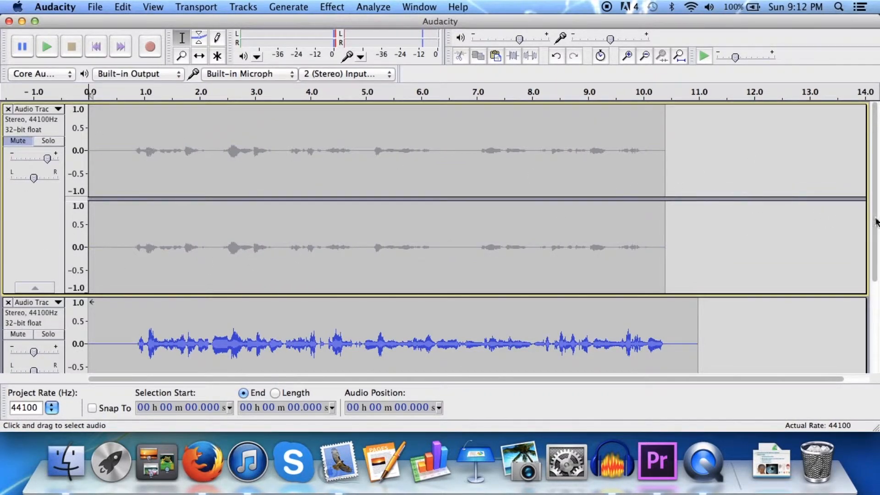
{"action": "left_click_drag", "start_coordinate": [877, 253], "coordinate": [878, 345]}
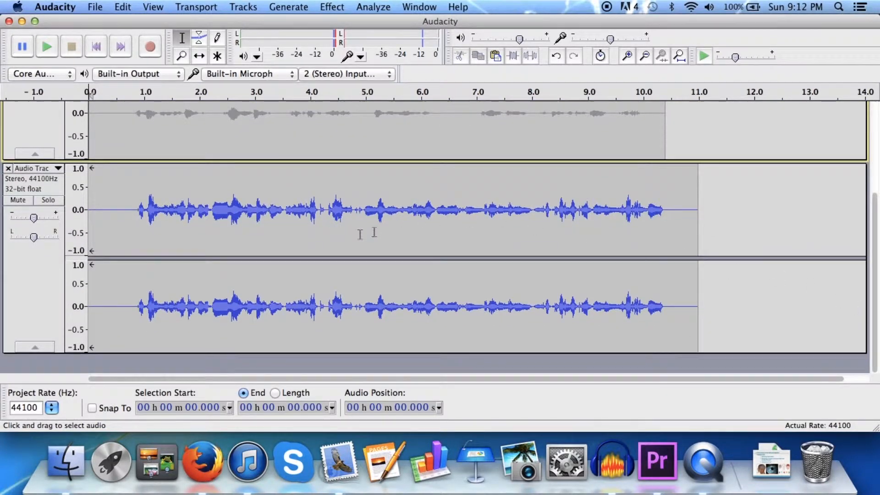
{"action": "left_click", "coordinate": [153, 49]}
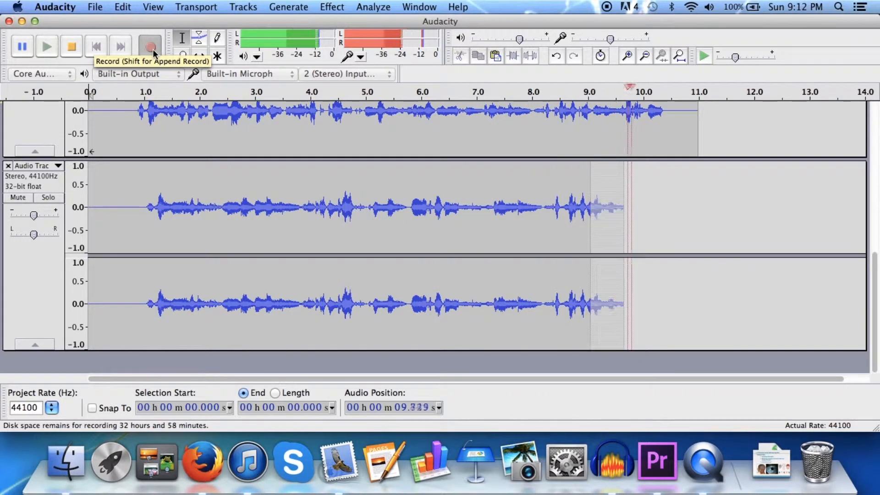
{"action": "key", "text": "space"}
{"action": "scroll", "coordinate": [177, 207], "scroll_direction": "up", "scroll_amount": 5}
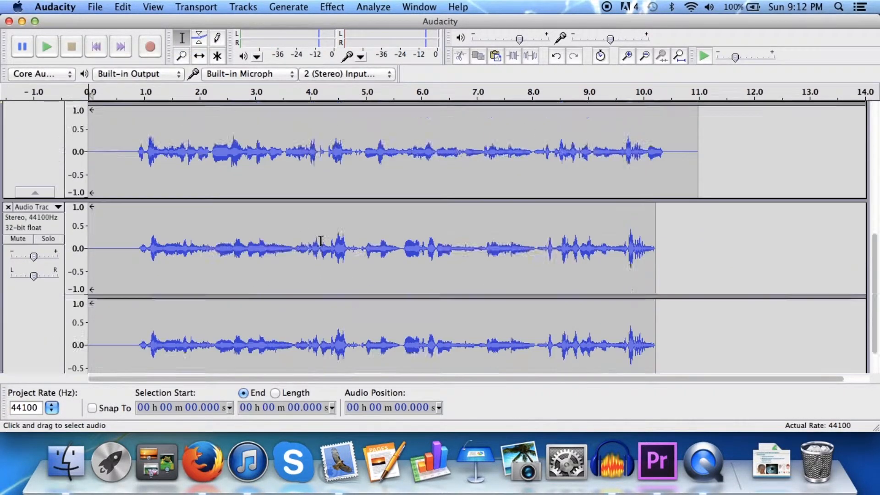
Mute the second and third tracks.
{"action": "left_click", "coordinate": [28, 169]}
{"action": "scroll", "coordinate": [285, 186], "scroll_direction": "down", "scroll_amount": 3}
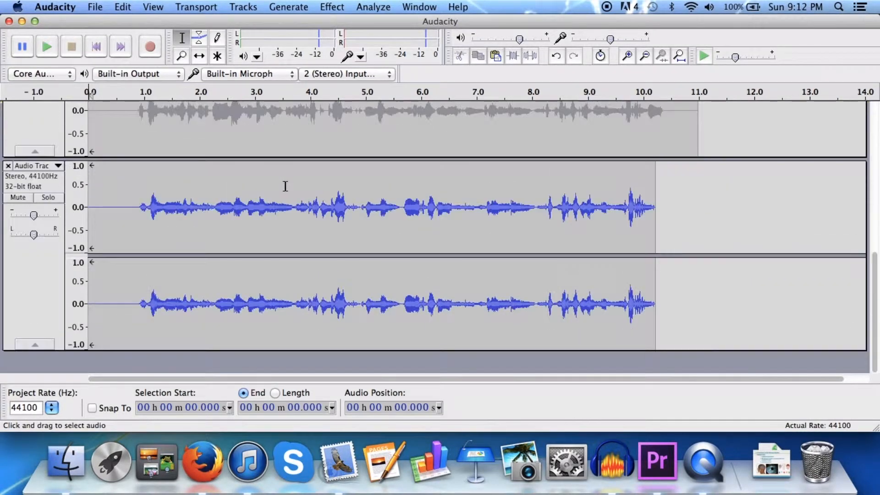
{"action": "left_click", "coordinate": [18, 198]}
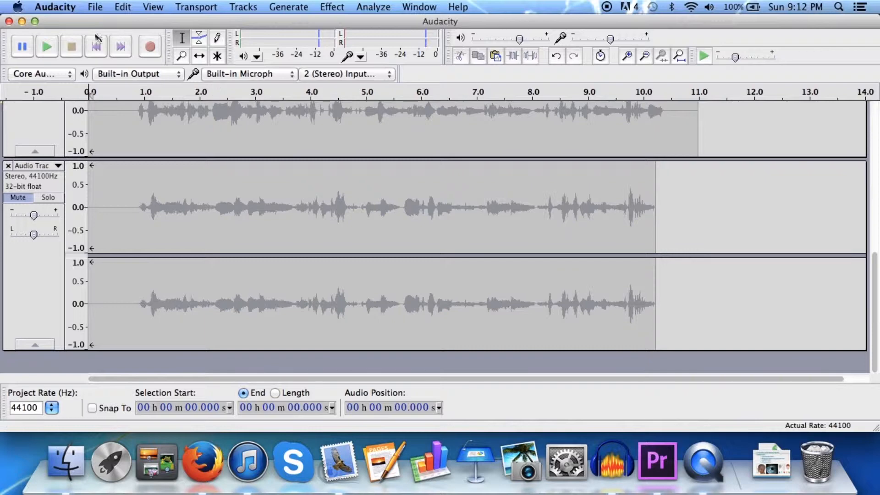
Record another voice clip about 4 seconds long on a new track and play it back.
{"action": "left_click", "coordinate": [149, 43]}
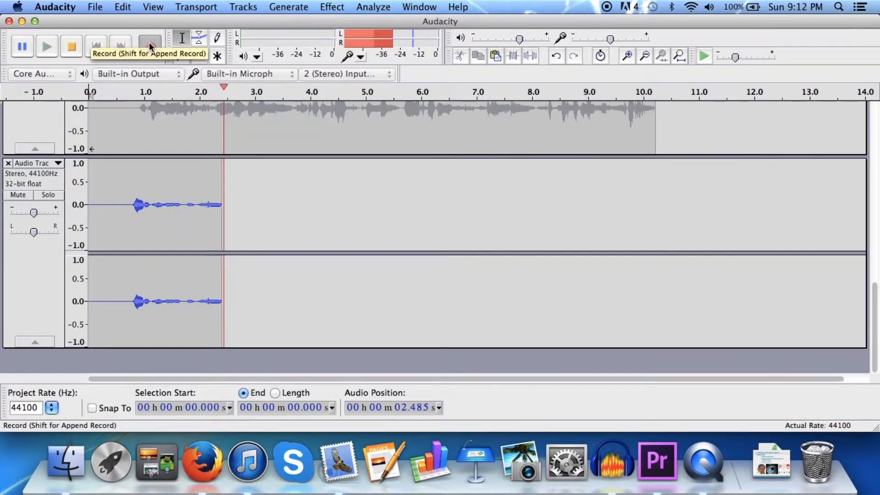
{"action": "key", "text": "space"}
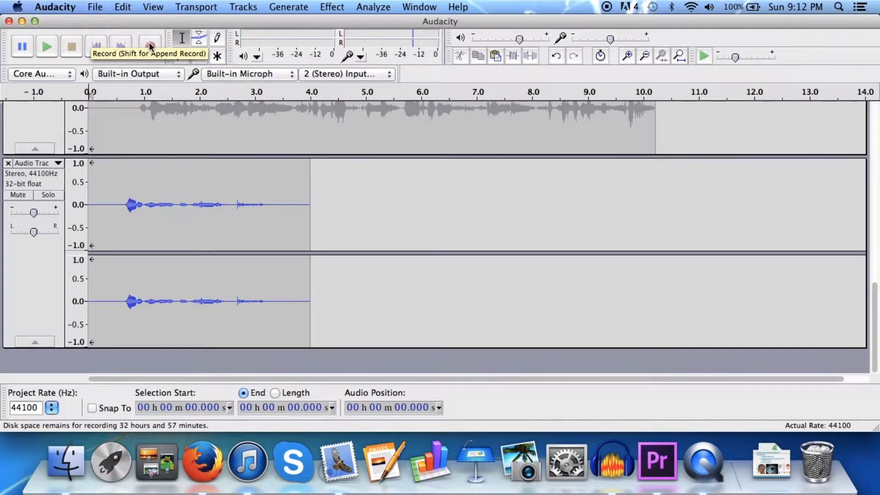
{"action": "left_click", "coordinate": [48, 46]}
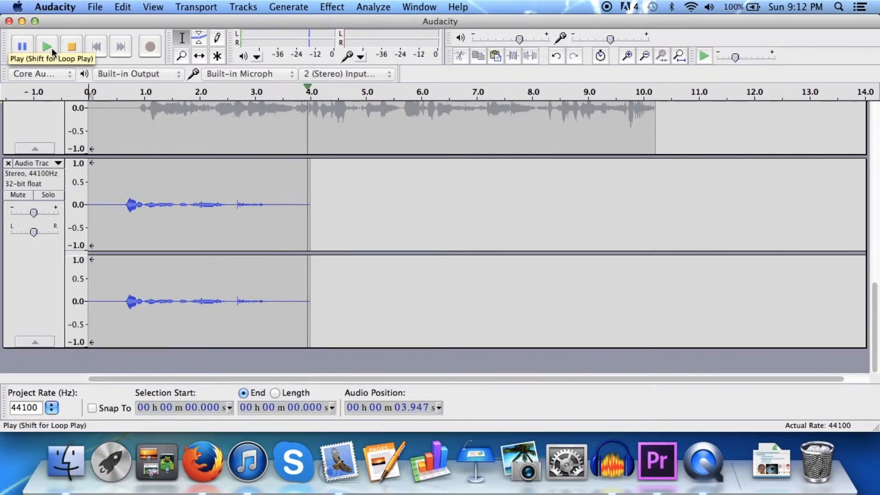
{"action": "left_click", "coordinate": [71, 47]}
Delete the muted second and third tracks and unmute the first track.
{"action": "scroll", "coordinate": [331, 195], "scroll_direction": "up", "scroll_amount": 2}
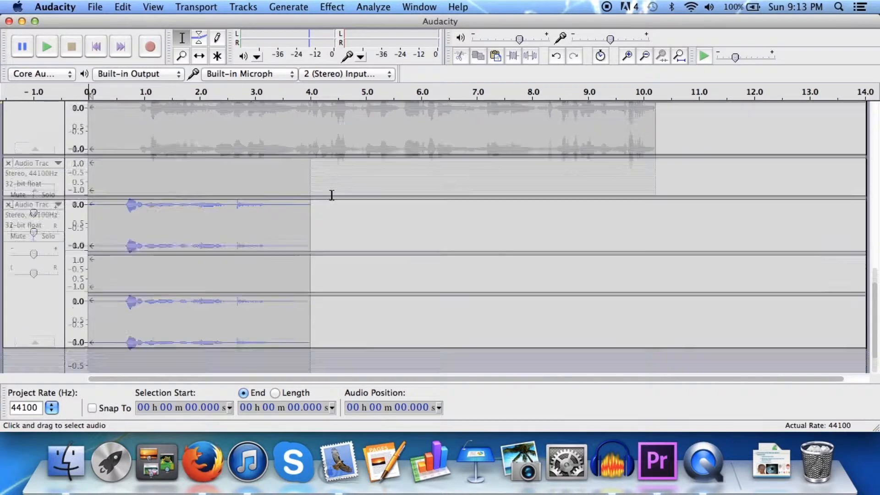
{"action": "scroll", "coordinate": [331, 195], "scroll_direction": "up", "scroll_amount": 5}
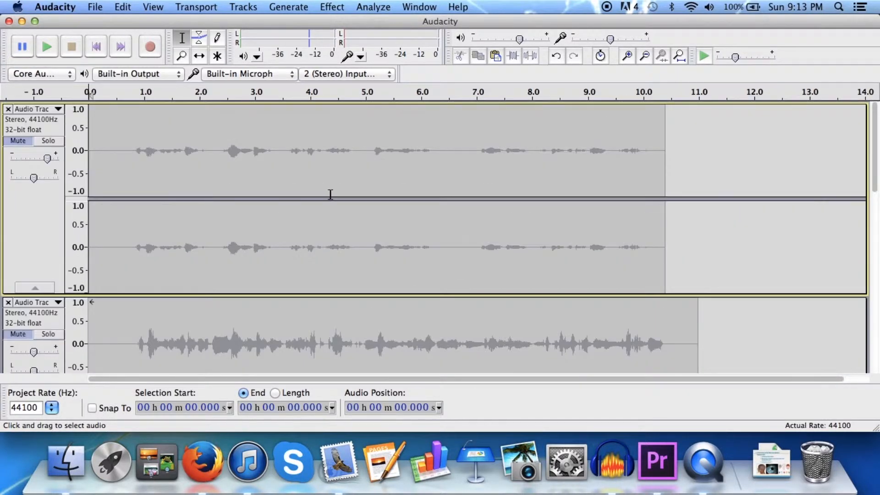
{"action": "scroll", "coordinate": [116, 300], "scroll_direction": "down", "scroll_amount": 5}
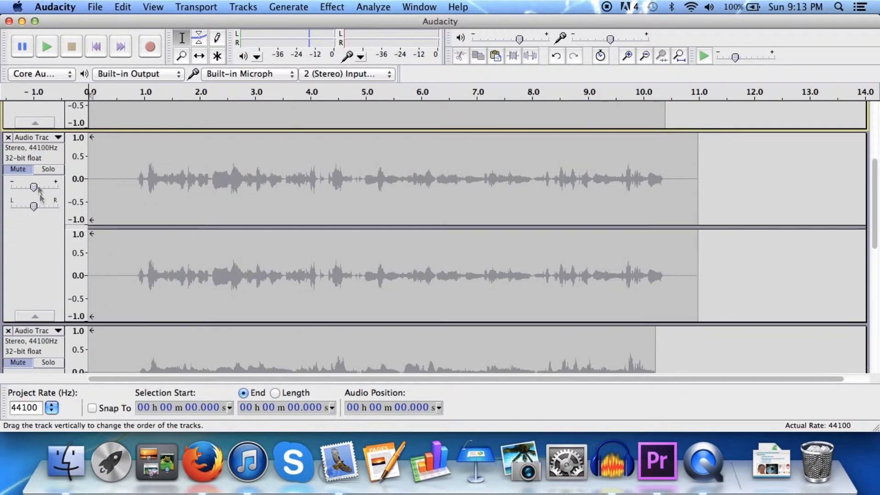
{"action": "left_click", "coordinate": [8, 137]}
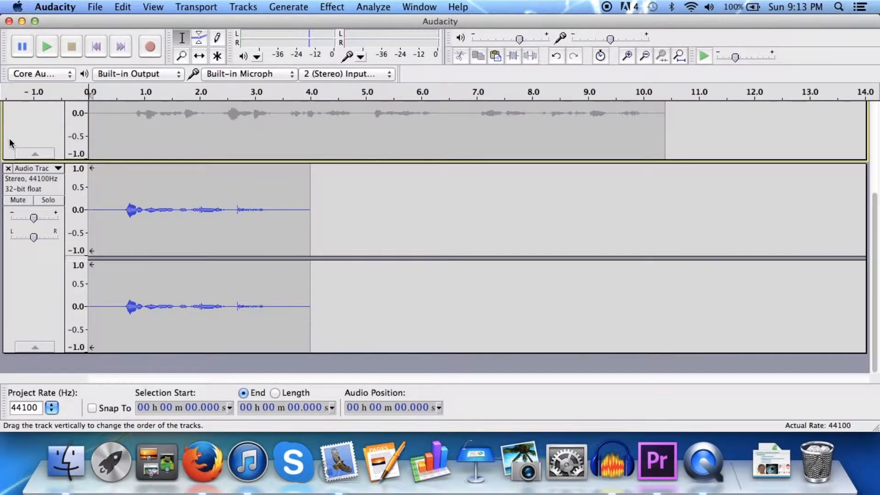
{"action": "scroll", "coordinate": [51, 161], "scroll_direction": "up", "scroll_amount": 2}
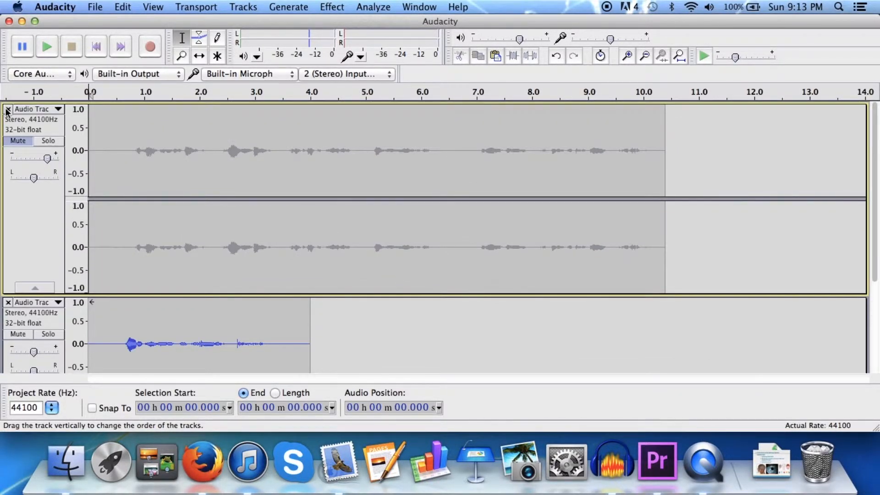
{"action": "left_click", "coordinate": [24, 143]}
Time-shift the short clip in the lower track so it starts where the first track's audio ends, at about 10.4 s.
{"action": "scroll", "coordinate": [314, 264], "scroll_direction": "down", "scroll_amount": 2}
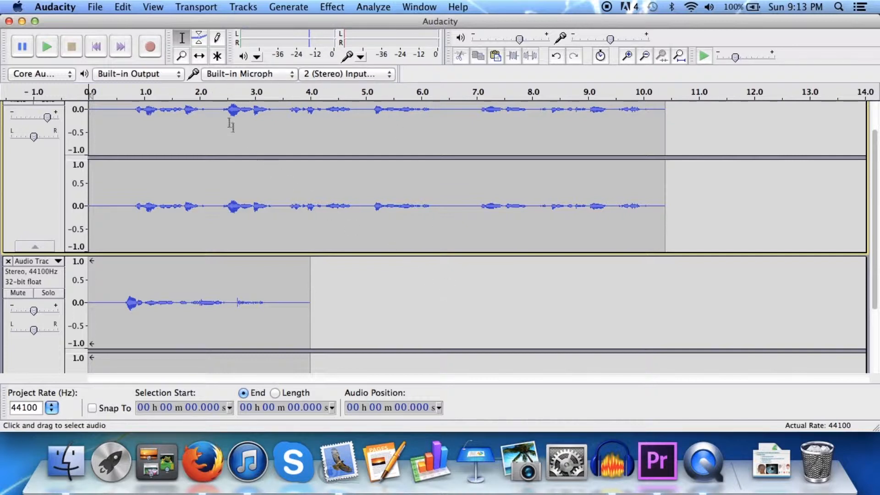
{"action": "left_click", "coordinate": [200, 57]}
{"action": "left_click_drag", "start_coordinate": [164, 302], "coordinate": [768, 288]}
{"action": "scroll", "coordinate": [511, 341], "scroll_direction": "down", "scroll_amount": 3}
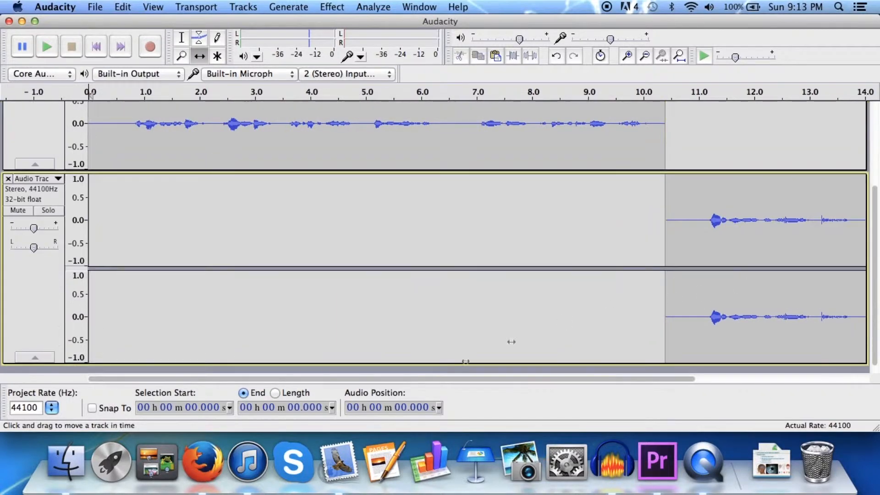
{"action": "left_click_drag", "start_coordinate": [462, 379], "coordinate": [634, 379]}
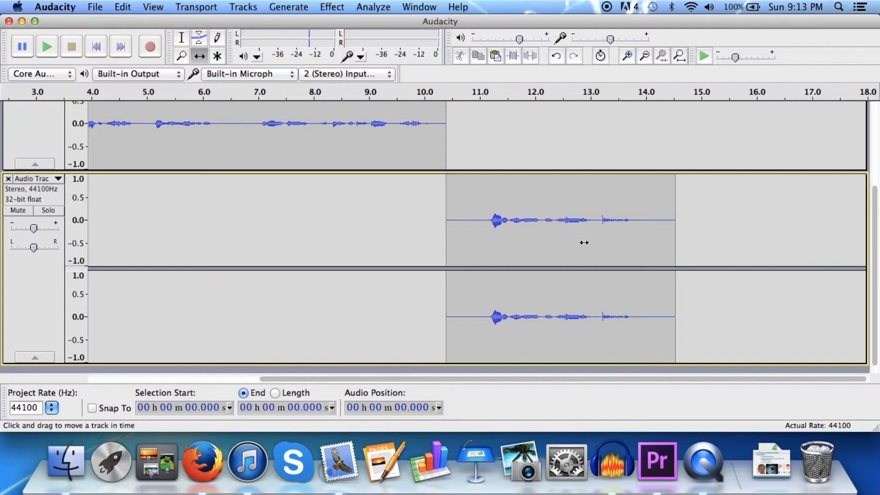
{"action": "mouse_move", "coordinate": [582, 248]}
{"action": "left_mouse_down"}
{"action": "mouse_move", "coordinate": [565, 151]}
{"action": "mouse_move", "coordinate": [635, 102]}
{"action": "mouse_move", "coordinate": [587, 114]}
{"action": "mouse_move", "coordinate": [595, 232]}
{"action": "mouse_move", "coordinate": [584, 246]}
{"action": "mouse_move", "coordinate": [592, 242]}
{"action": "left_mouse_up"}
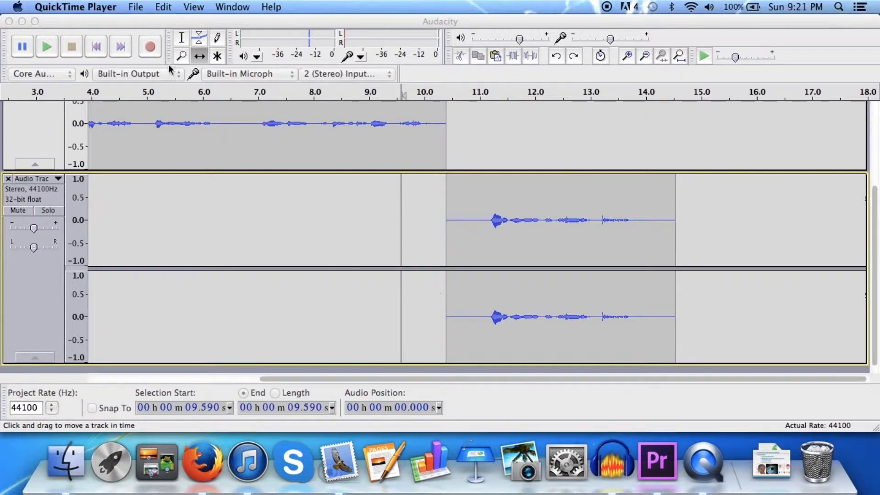
Delete the silence at the start of the lower clip, from about 10.36 s to 11.18 s.
{"action": "left_click", "coordinate": [182, 39]}
{"action": "left_click", "coordinate": [182, 40]}
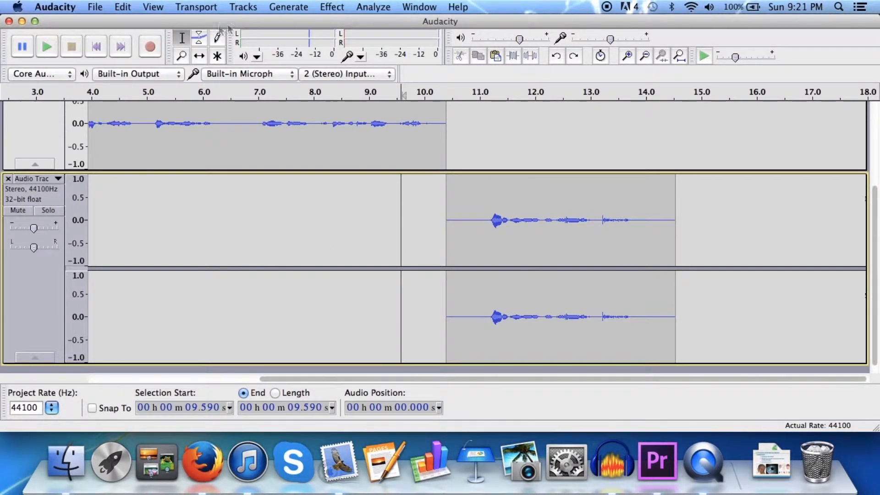
{"action": "left_click_drag", "start_coordinate": [444, 217], "coordinate": [489, 222]}
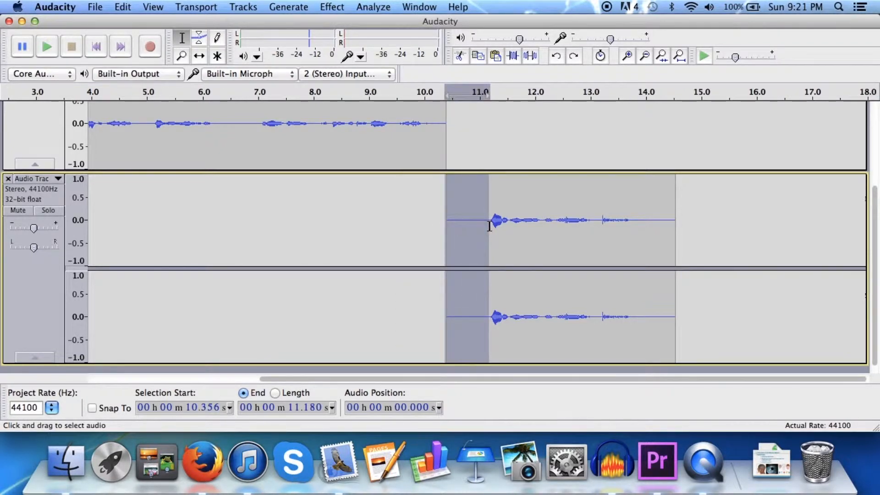
{"action": "key", "text": "Delete"}
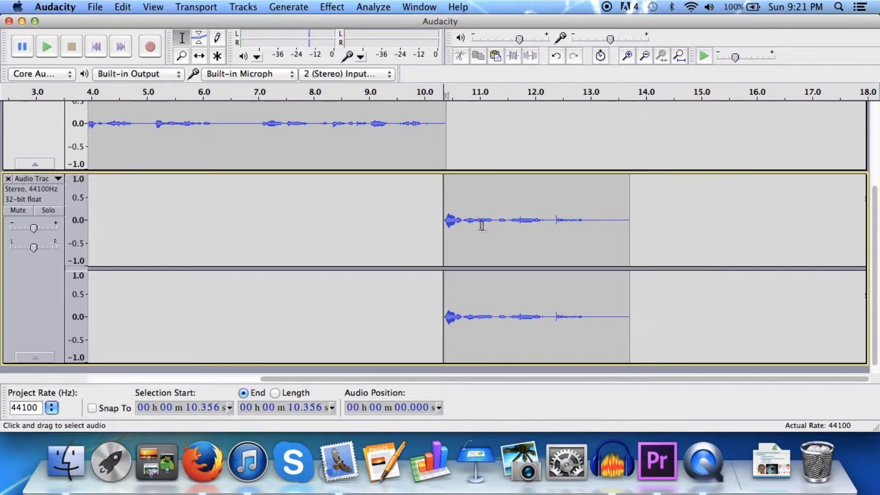
Delete the first track's trailing silence from about 10.03 s, and time-shift the lower clip earlier to close the gap.
{"action": "left_click_drag", "start_coordinate": [459, 143], "coordinate": [426, 151]}
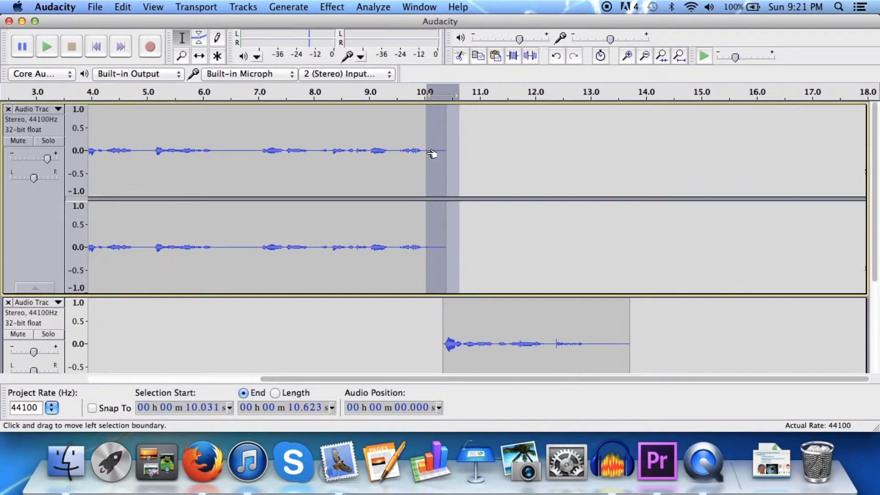
{"action": "key", "text": "Delete"}
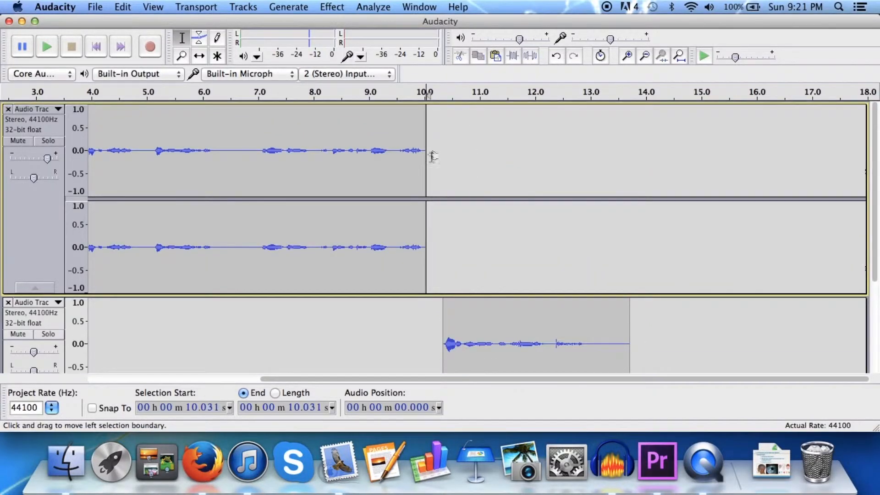
{"action": "left_click", "coordinate": [204, 59]}
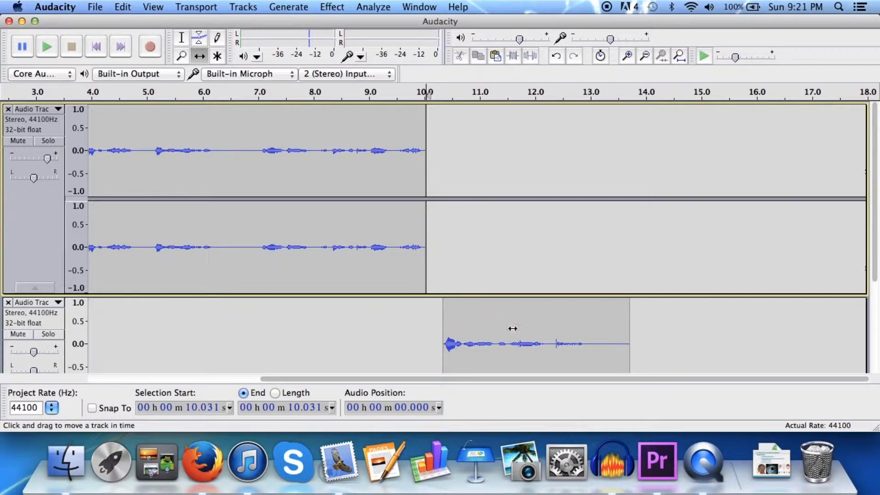
{"action": "left_click_drag", "start_coordinate": [517, 320], "coordinate": [500, 325]}
Switch to Firefox and look through the free sound effects list on SoundBible.com.
{"action": "scroll", "coordinate": [499, 325], "scroll_direction": "down", "scroll_amount": 3}
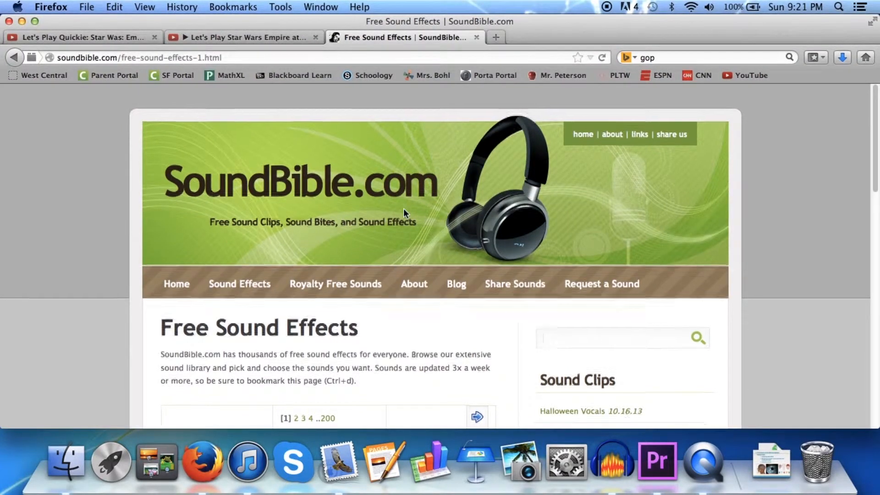
{"action": "scroll", "coordinate": [403, 208], "scroll_direction": "down", "scroll_amount": 5}
{"action": "scroll", "coordinate": [401, 202], "scroll_direction": "up", "scroll_amount": 2}
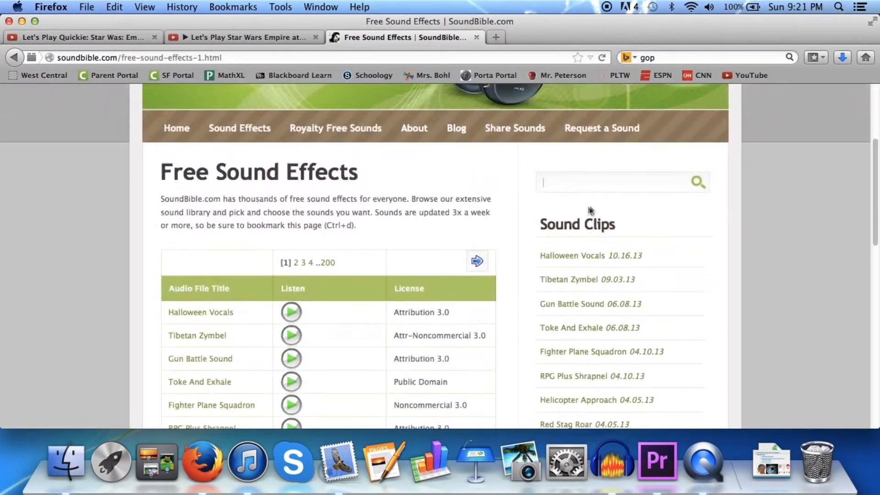
Search SoundBible for "door open" and look over the matching sounds and their licences.
{"action": "left_click", "coordinate": [589, 181]}
{"action": "type", "text": "door open"}
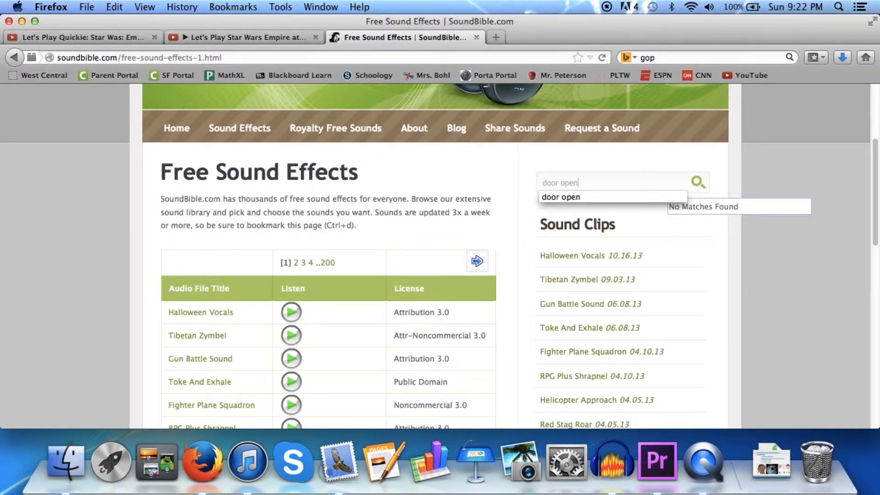
{"action": "key", "text": "Return"}
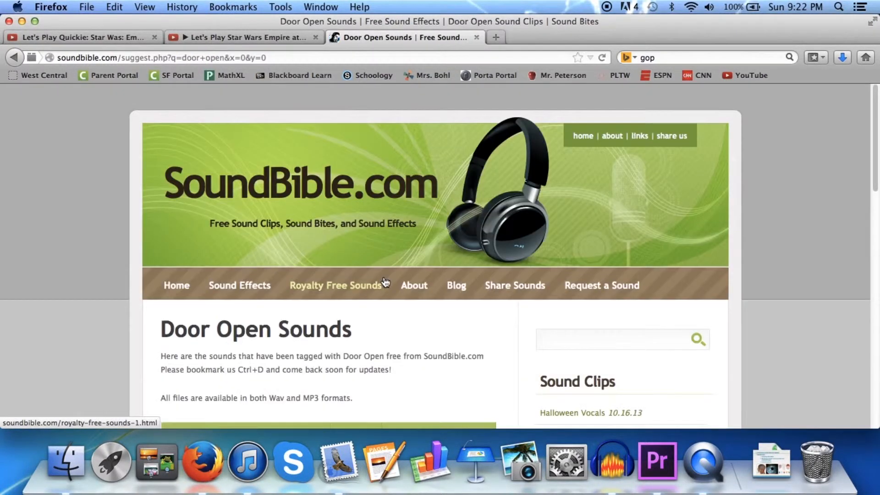
{"action": "scroll", "coordinate": [383, 276], "scroll_direction": "down", "scroll_amount": 6}
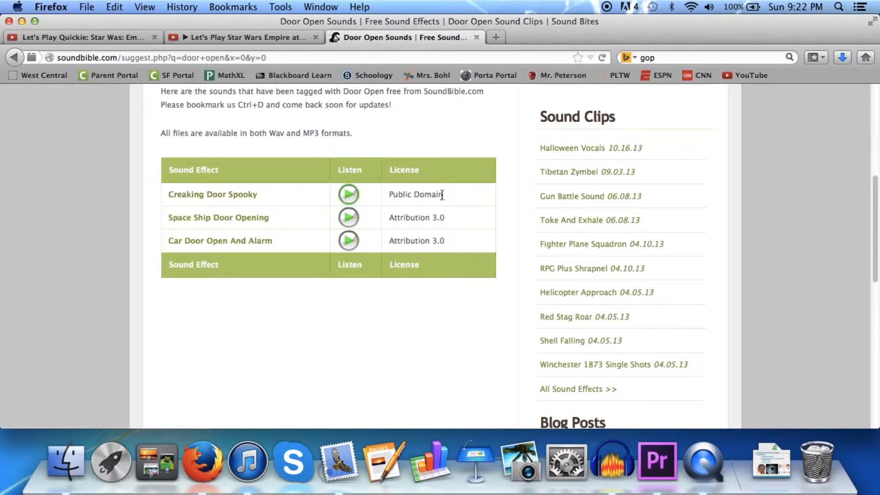
{"action": "scroll", "coordinate": [482, 225], "scroll_direction": "up", "scroll_amount": 3}
{"action": "scroll", "coordinate": [481, 225], "scroll_direction": "up", "scroll_amount": 5}
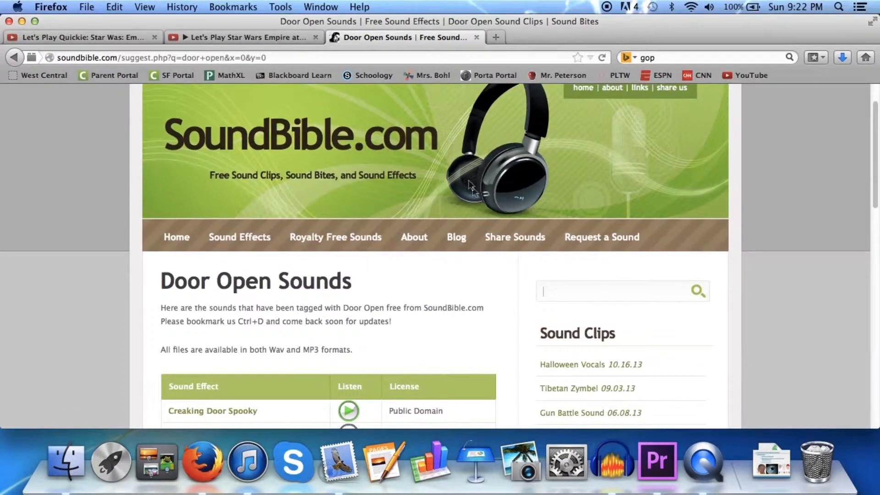
{"action": "left_click", "coordinate": [601, 458]}
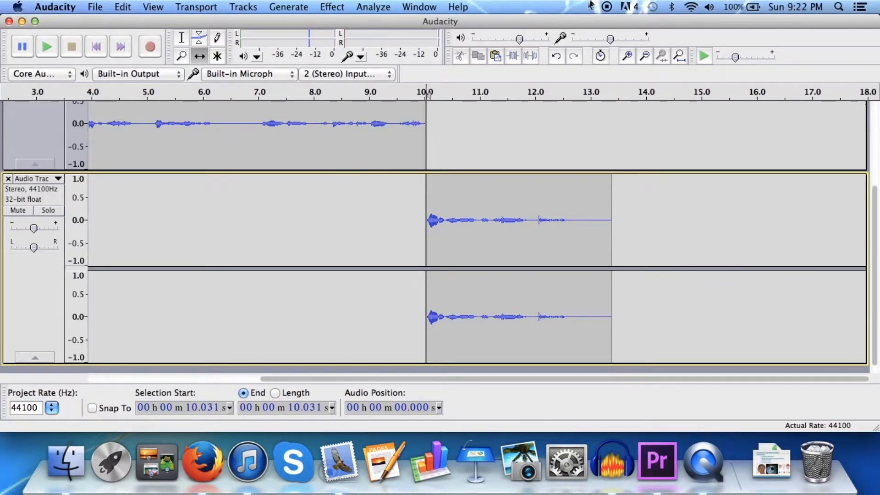
{"action": "left_click", "coordinate": [606, 6]}
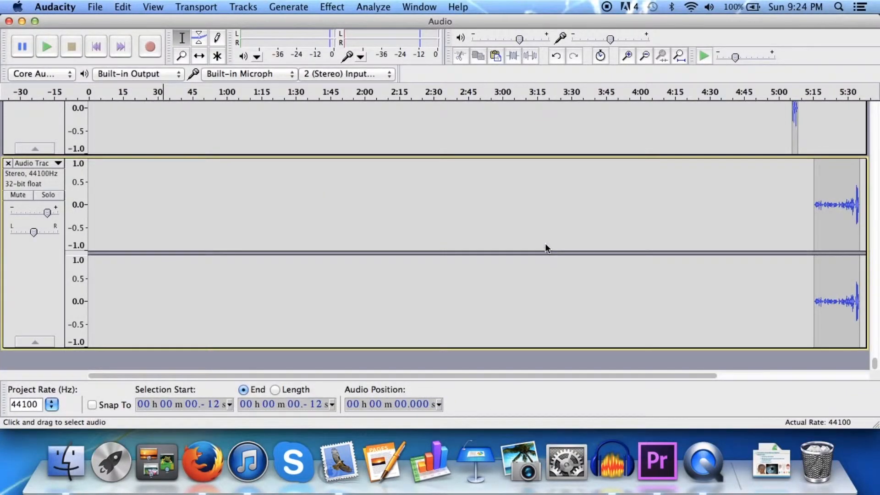
Switch to Firefox and open the Creaking Door Spooky sound's page from the door open results.
{"action": "key", "text": "ctrl+Up"}
{"action": "left_click", "coordinate": [270, 238]}
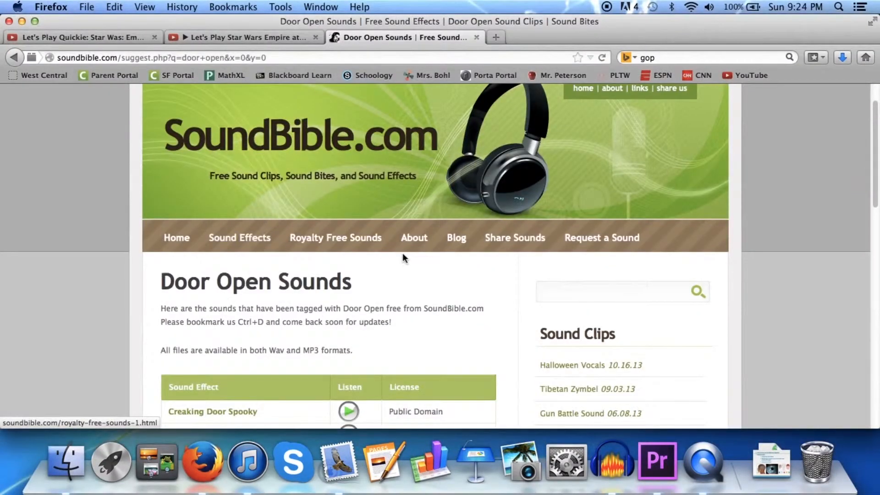
{"action": "scroll", "coordinate": [370, 256], "scroll_direction": "down", "scroll_amount": 4}
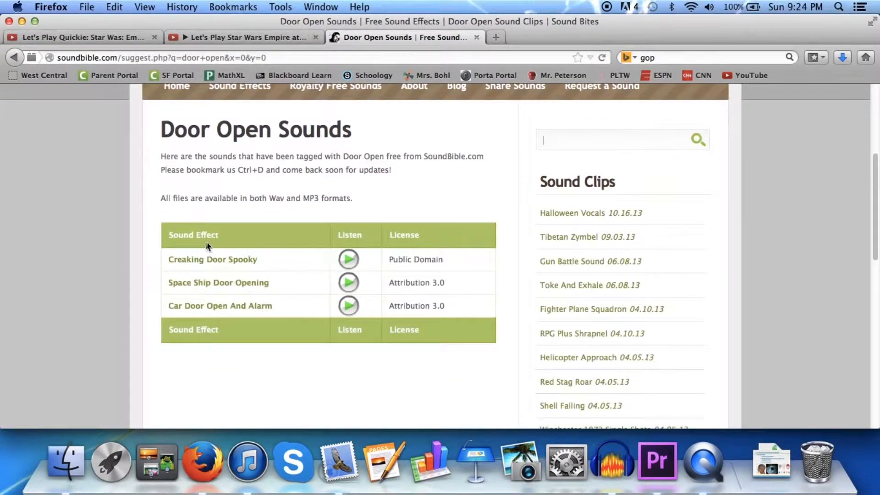
{"action": "left_click", "coordinate": [222, 261]}
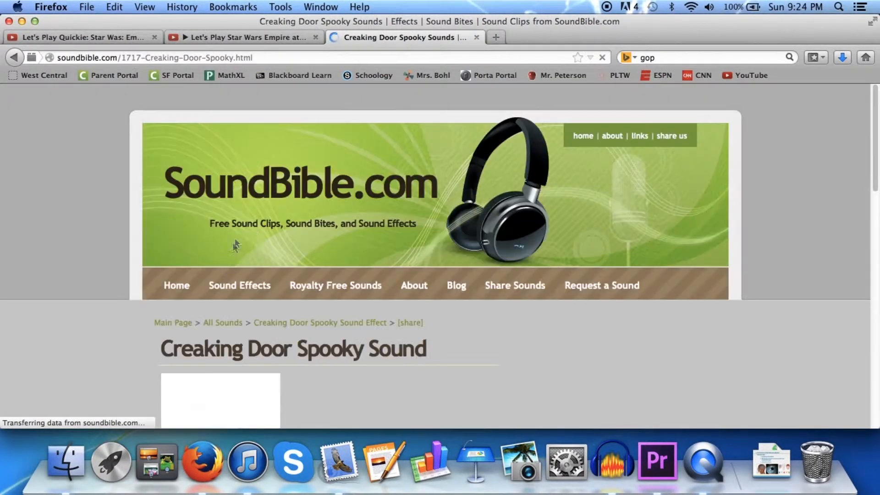
{"action": "scroll", "coordinate": [275, 241], "scroll_direction": "down", "scroll_amount": 3}
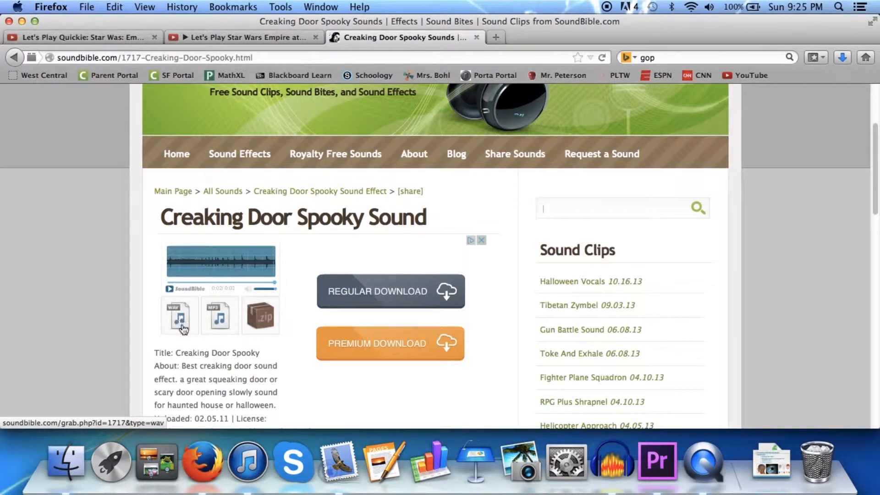
Download the Creaking Door Spooky sound as an MP3 and import the file into the Audacity project.
{"action": "left_click", "coordinate": [222, 319]}
{"action": "left_click", "coordinate": [538, 215]}
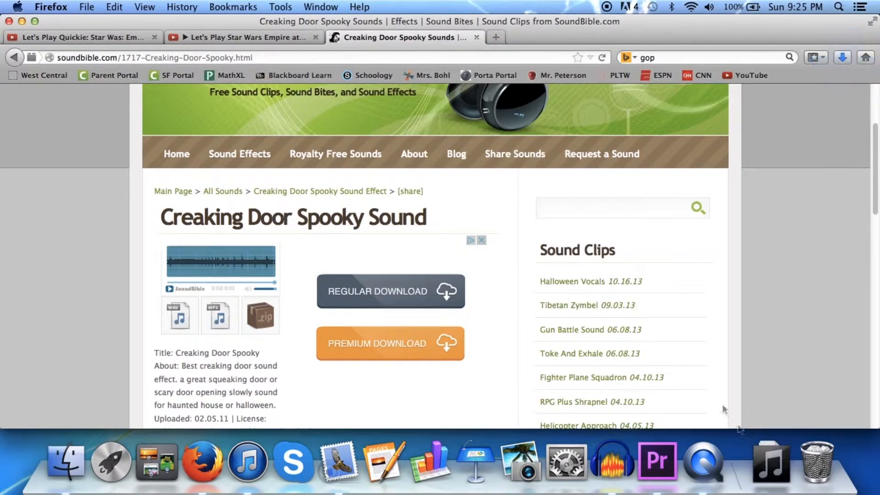
{"action": "left_click", "coordinate": [770, 452]}
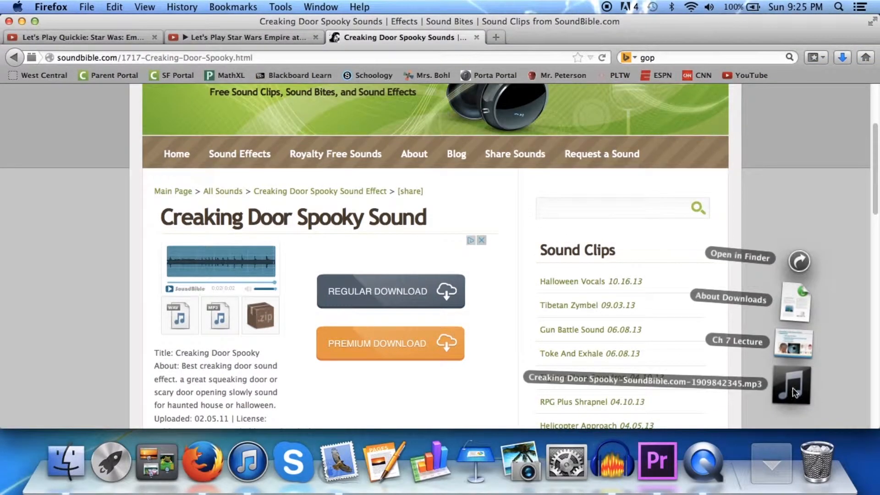
{"action": "left_click_drag", "start_coordinate": [791, 392], "coordinate": [674, 337]}
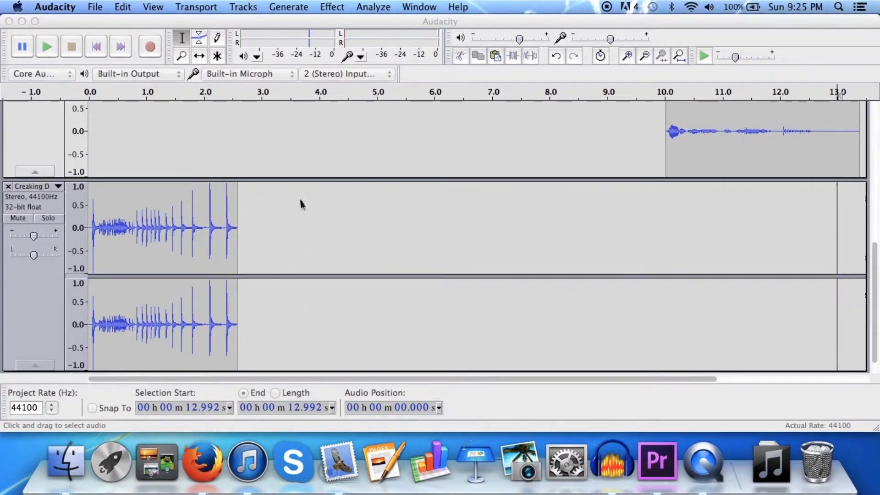
Time-shift the creaking door clip so it ends where the second voice clip starts, at about 10.03 s.
{"action": "left_click", "coordinate": [201, 59]}
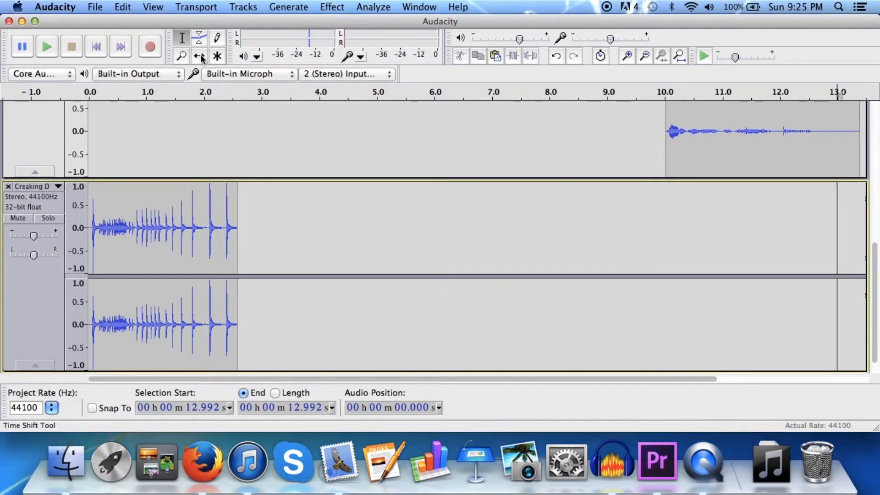
{"action": "left_click", "coordinate": [200, 57]}
{"action": "left_click_drag", "start_coordinate": [192, 236], "coordinate": [730, 239]}
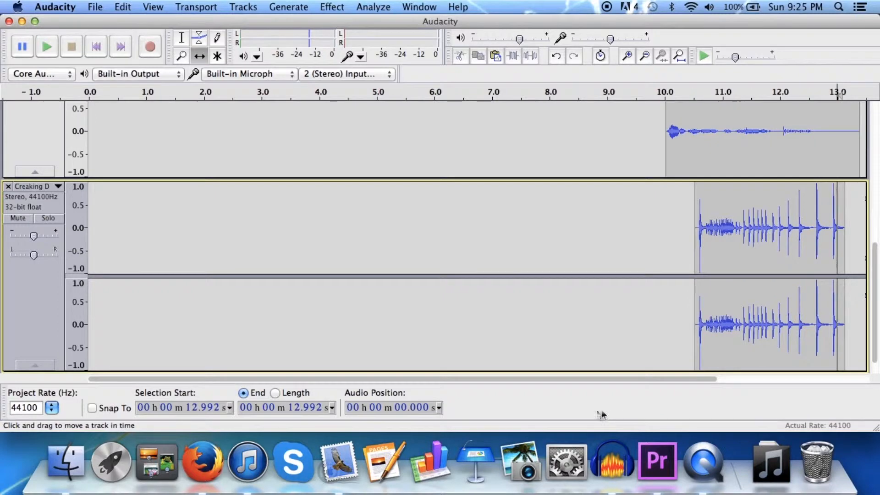
{"action": "left_click_drag", "start_coordinate": [592, 380], "coordinate": [749, 376]}
{"action": "scroll", "coordinate": [590, 301], "scroll_direction": "up", "scroll_amount": 5}
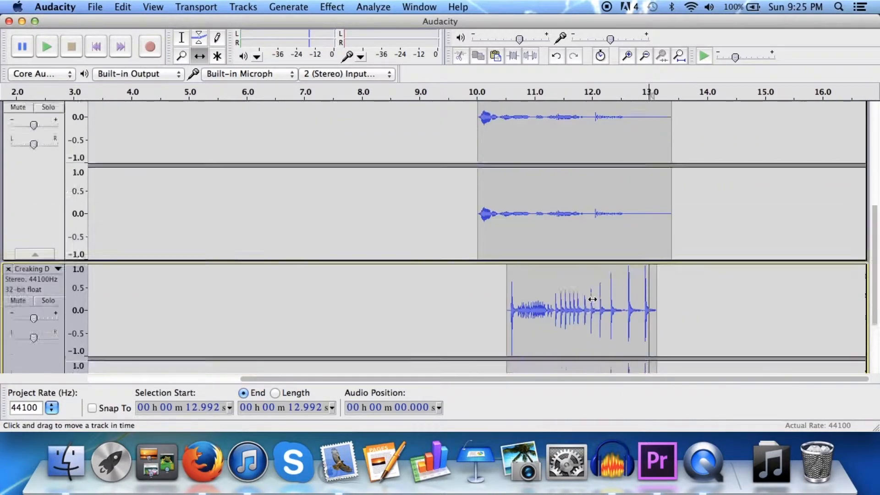
{"action": "scroll", "coordinate": [592, 296], "scroll_direction": "down", "scroll_amount": 3}
{"action": "left_click_drag", "start_coordinate": [618, 297], "coordinate": [443, 311]}
Play the project back from about 3.46 s in the first voice track.
{"action": "scroll", "coordinate": [442, 310], "scroll_direction": "down", "scroll_amount": 2}
{"action": "scroll", "coordinate": [444, 294], "scroll_direction": "up", "scroll_amount": 6}
{"action": "scroll", "coordinate": [446, 281], "scroll_direction": "up", "scroll_amount": 3}
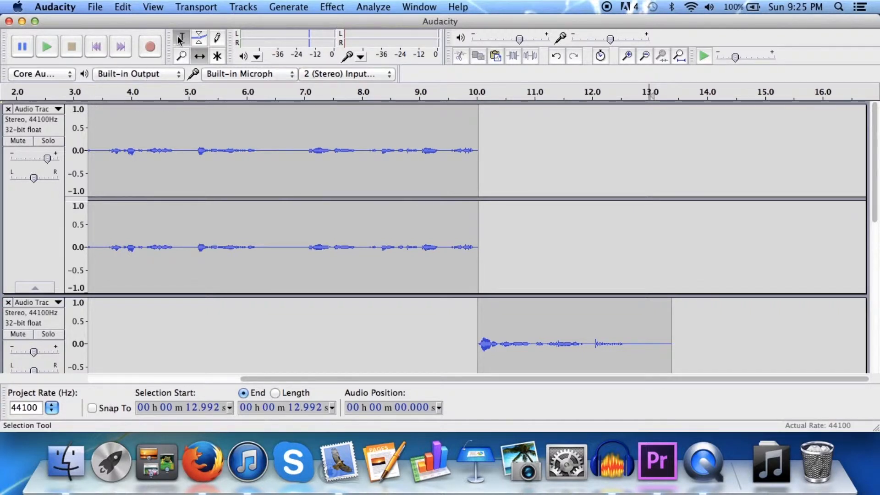
{"action": "left_click", "coordinate": [101, 128]}
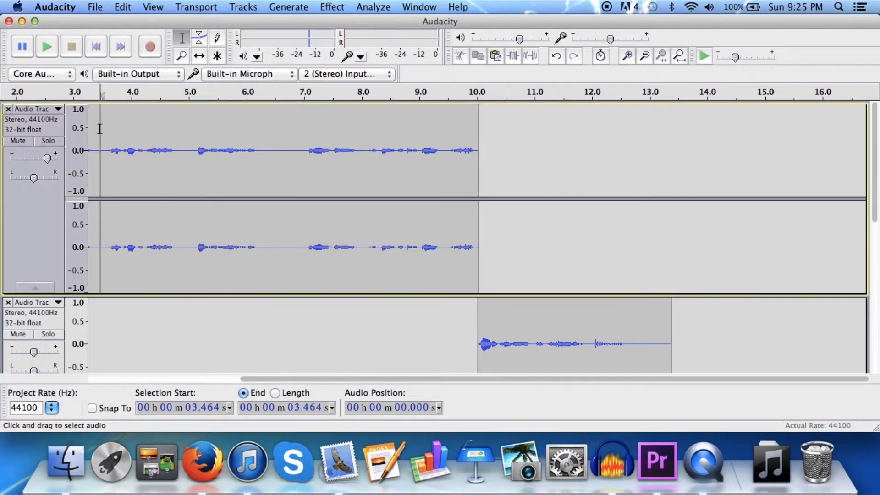
{"action": "left_click", "coordinate": [51, 52]}
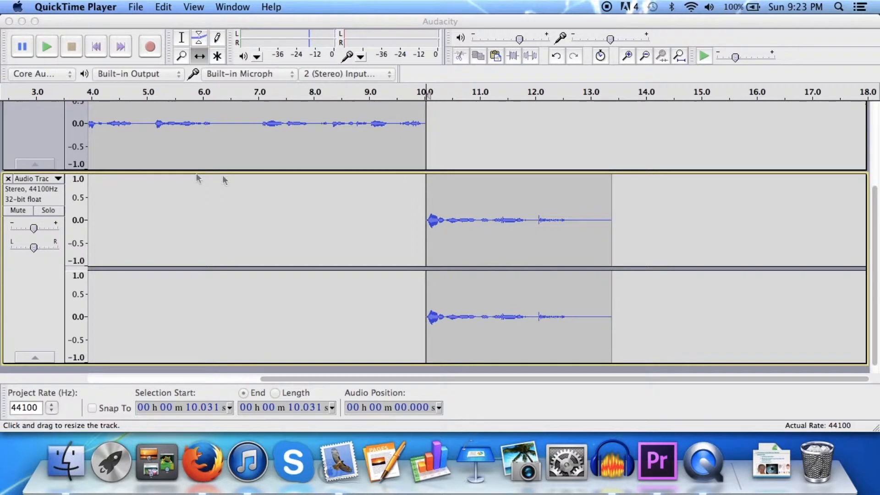
Move the first voice track below the second voice track.
{"action": "left_click", "coordinate": [42, 127]}
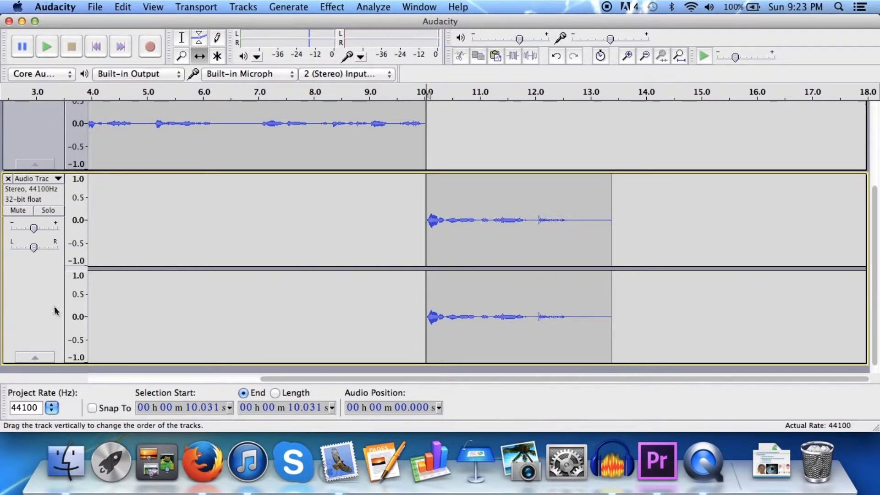
{"action": "left_click_drag", "start_coordinate": [46, 136], "coordinate": [61, 362]}
{"action": "scroll", "coordinate": [442, 241], "scroll_direction": "up", "scroll_amount": 5}
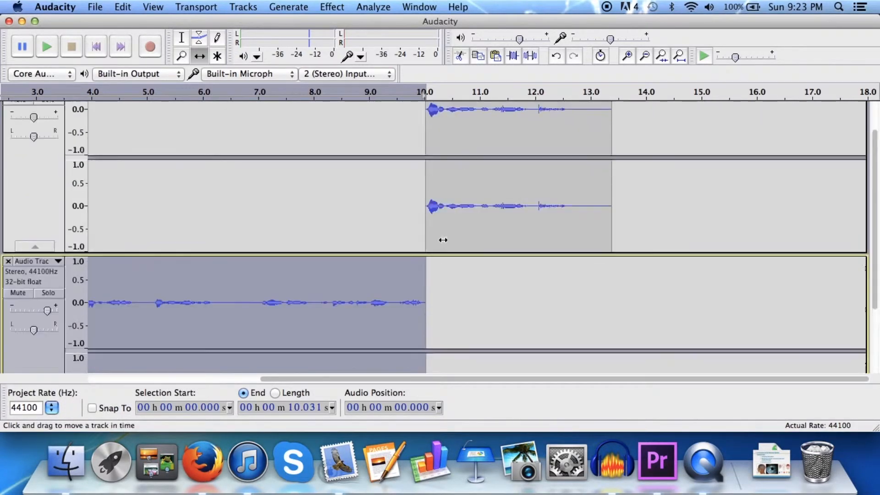
{"action": "left_click", "coordinate": [670, 180]}
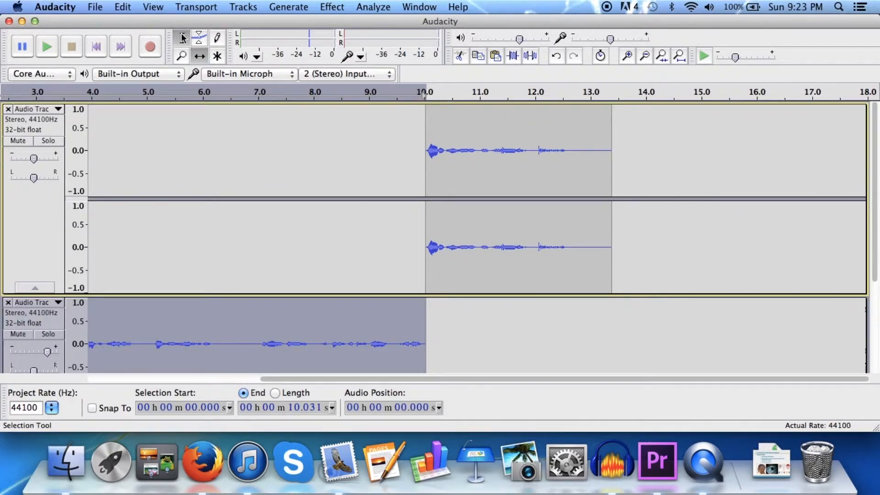
{"action": "left_click", "coordinate": [678, 256]}
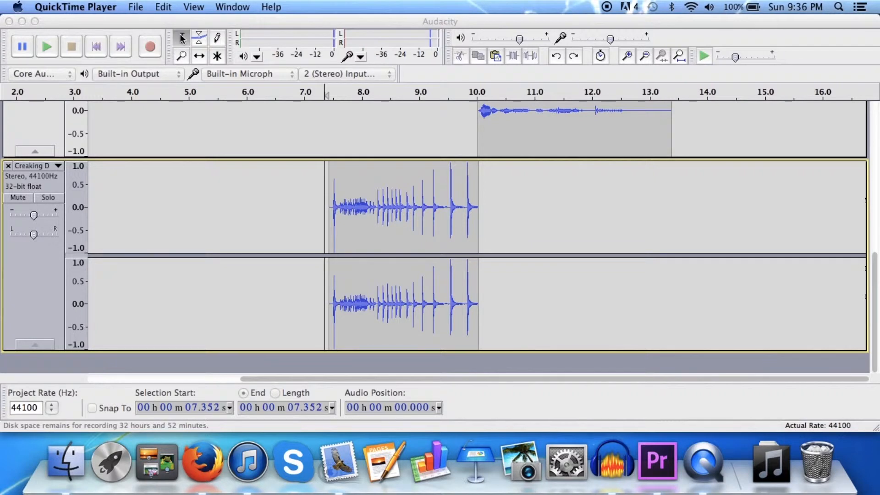
Copy the creaking door clip from 7.445 s to 10.031 s and paste it at about 10.65 s in its track.
{"action": "left_click", "coordinate": [327, 226]}
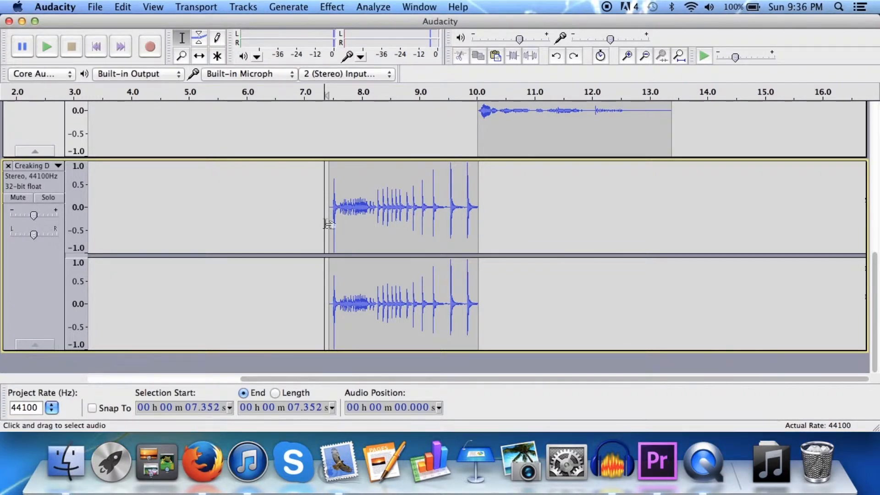
{"action": "left_click_drag", "start_coordinate": [329, 223], "coordinate": [480, 229]}
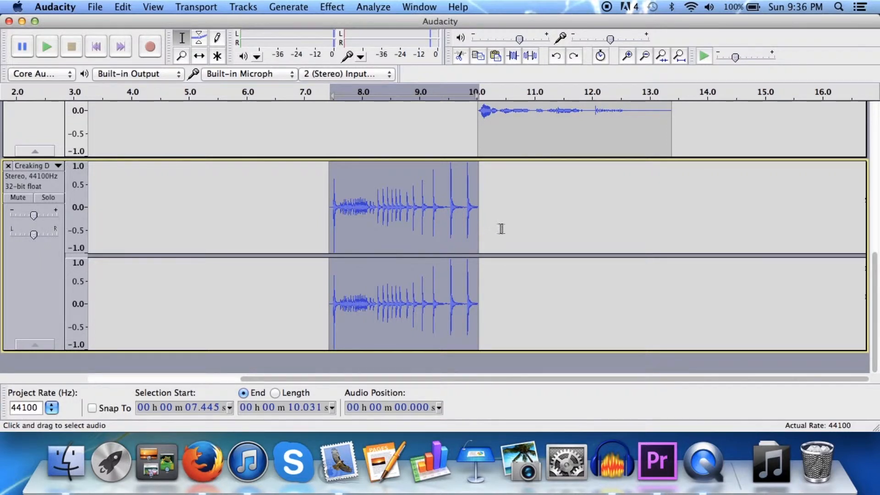
{"action": "left_click", "coordinate": [515, 229]}
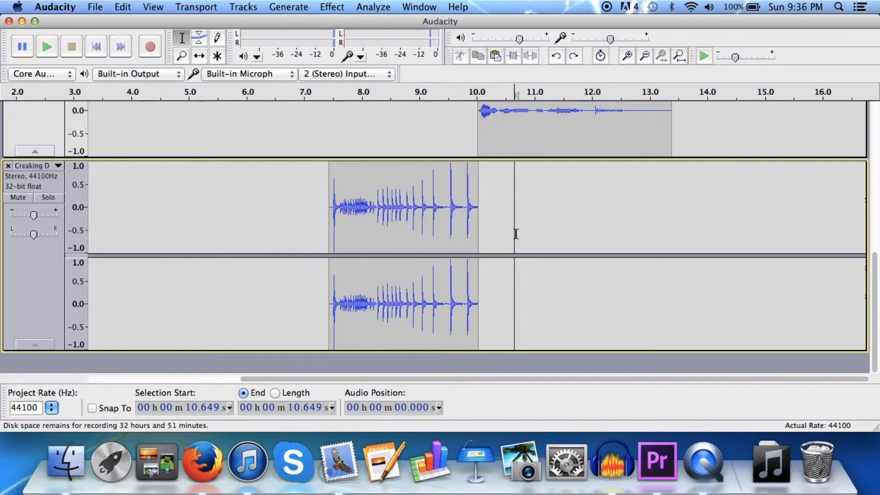
{"action": "key", "text": "super+v"}
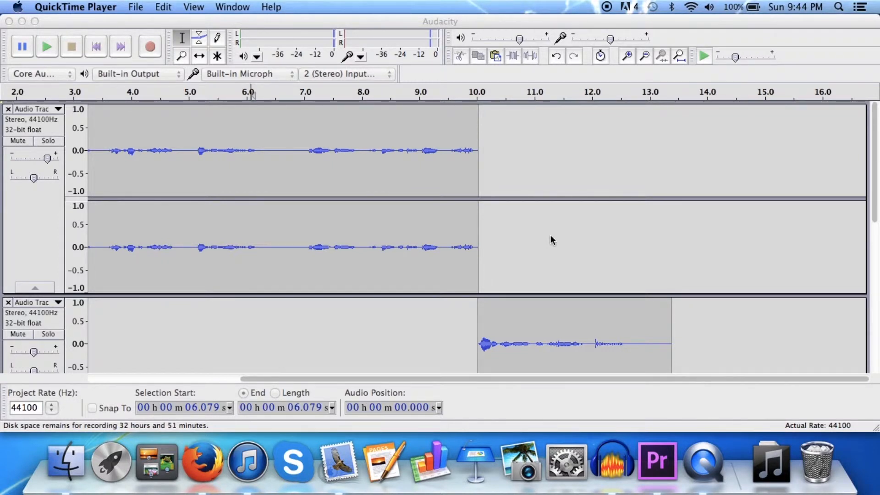
Export the project to the Desktop as a WAV (Microsoft) signed 16 bit PCM file named SIllyness, accepting the stereo mixdown and leaving the metadata blank.
{"action": "left_click", "coordinate": [551, 239]}
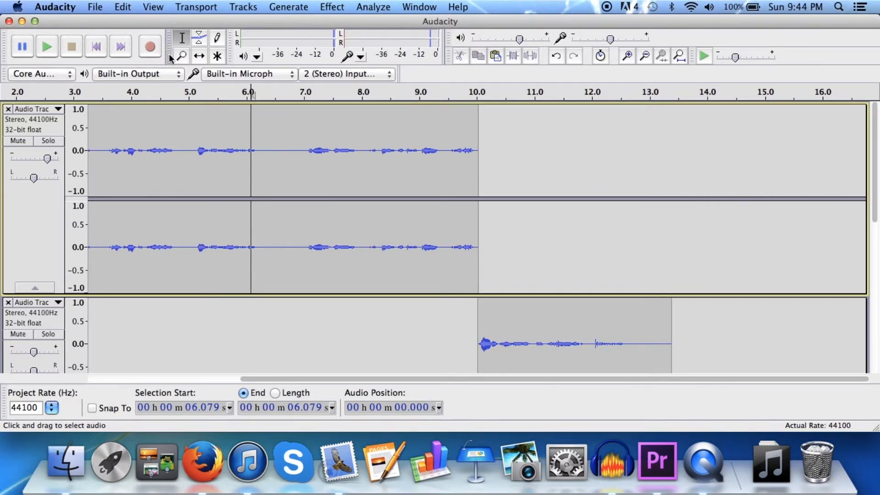
{"action": "left_click", "coordinate": [96, 5]}
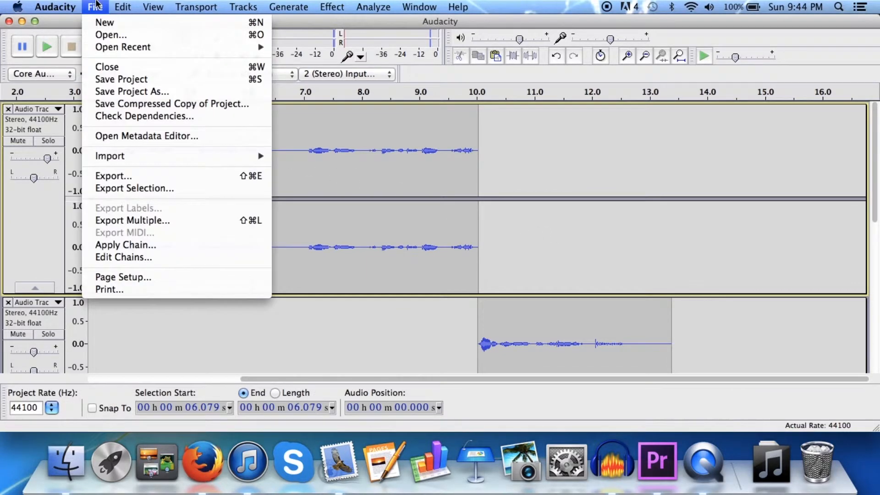
{"action": "left_click", "coordinate": [134, 178]}
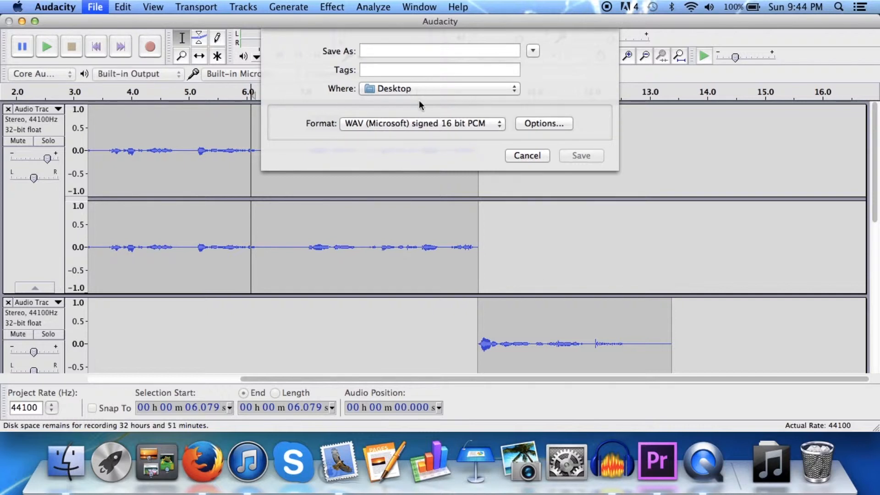
{"action": "type", "text": "SIll"}
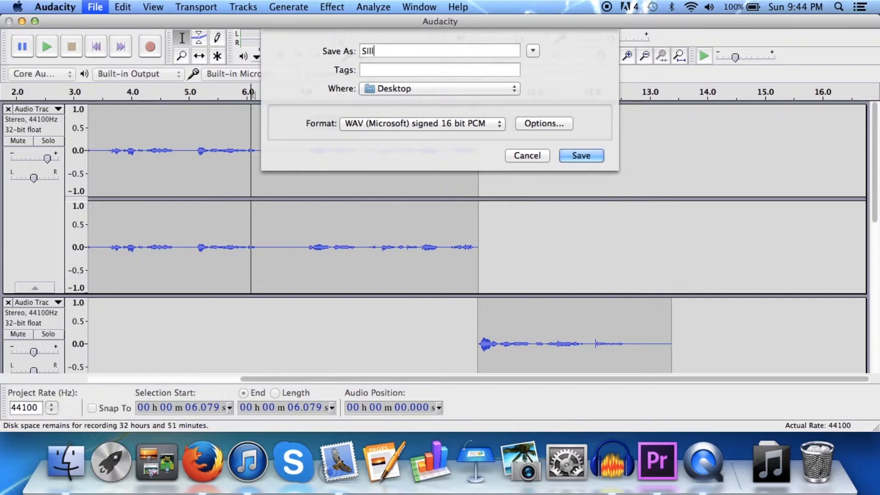
{"action": "type", "text": "yness"}
{"action": "left_click", "coordinate": [576, 155]}
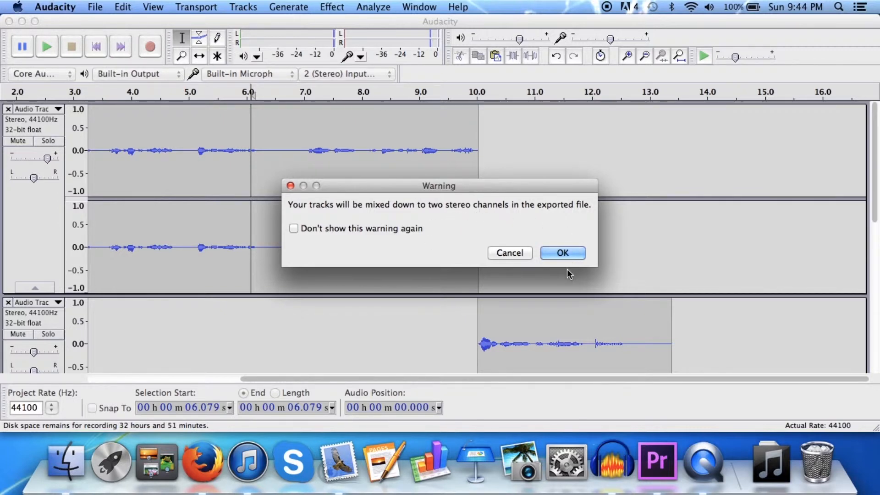
{"action": "left_click", "coordinate": [568, 252]}
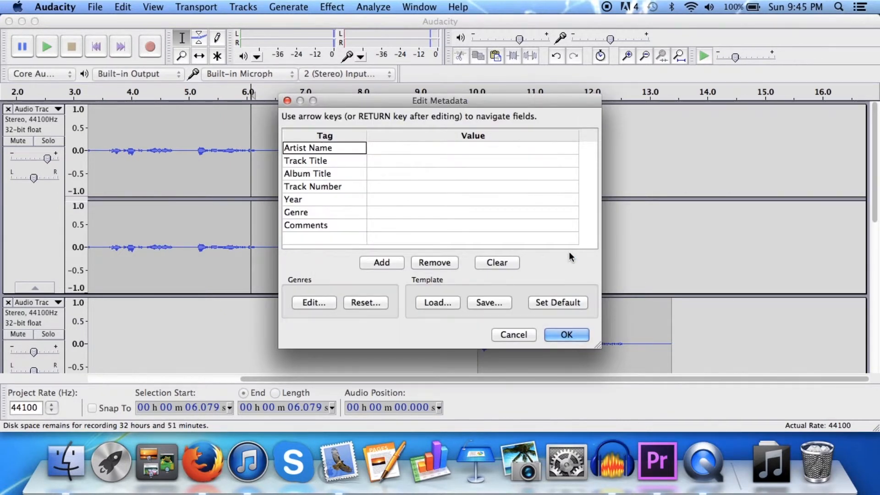
{"action": "left_click", "coordinate": [566, 334]}
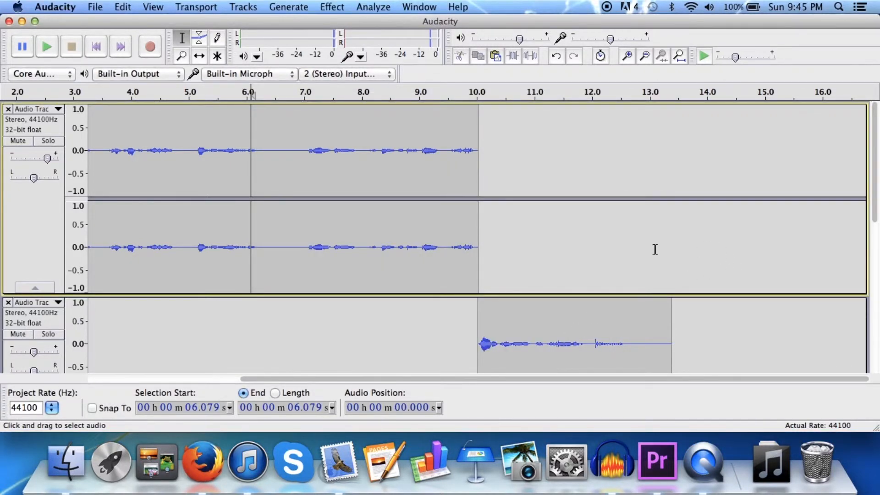
{"action": "left_click", "coordinate": [607, 7]}
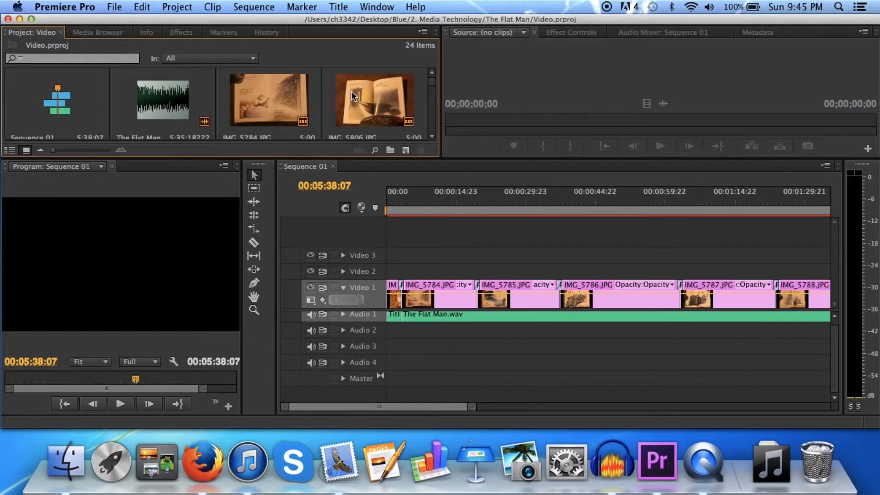
Expand the Page Peel group of the video transitions and select the Page Turn transition.
{"action": "scroll", "coordinate": [351, 93], "scroll_direction": "down", "scroll_amount": 3}
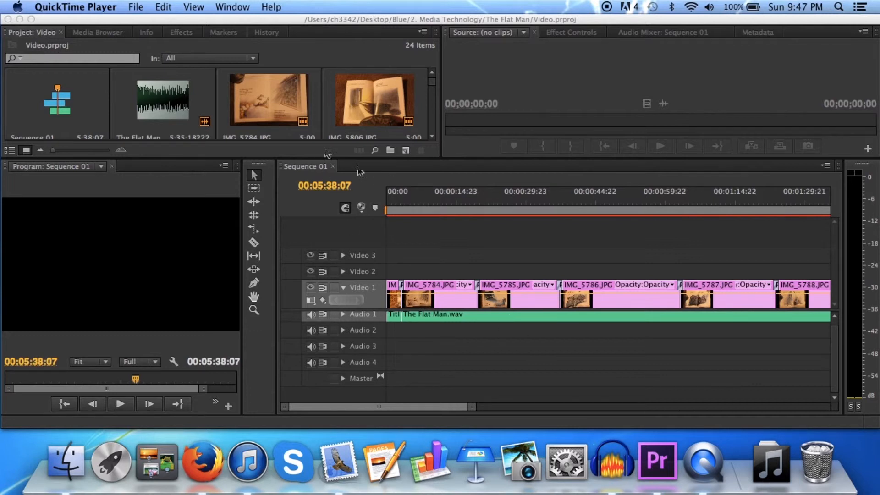
{"action": "left_click", "coordinate": [190, 37]}
{"action": "left_click", "coordinate": [190, 37]}
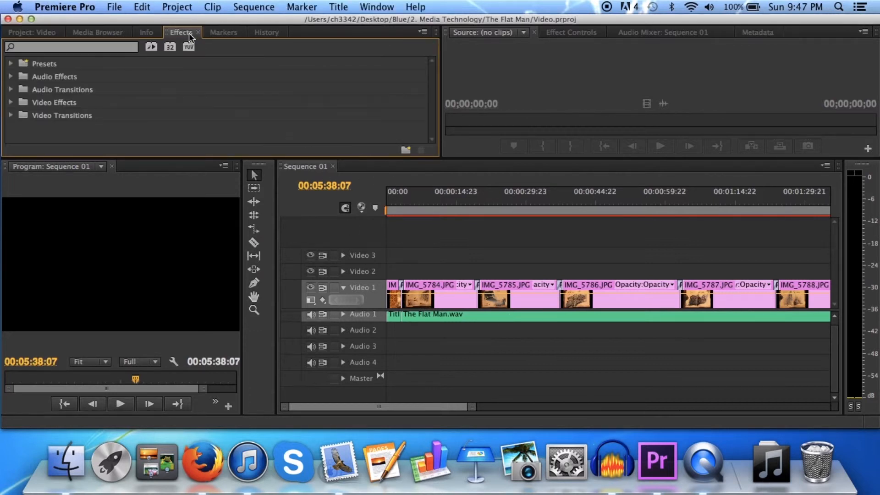
{"action": "left_click", "coordinate": [11, 116]}
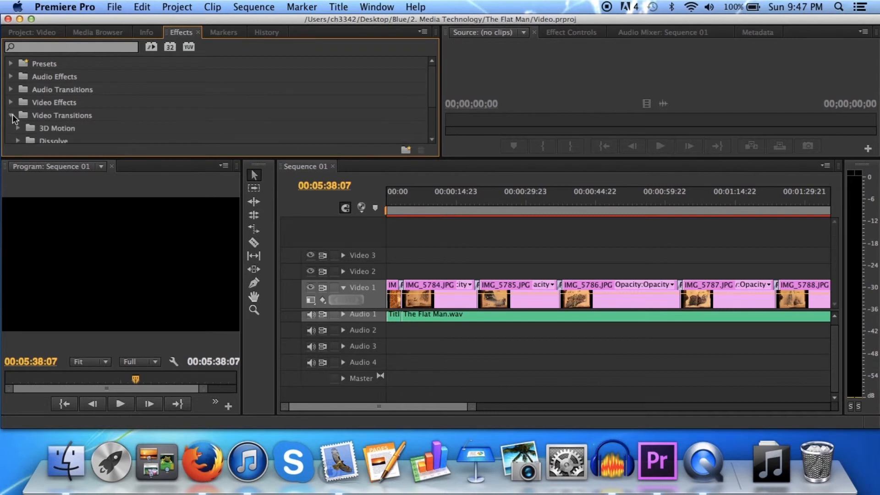
{"action": "scroll", "coordinate": [48, 123], "scroll_direction": "down", "scroll_amount": 4}
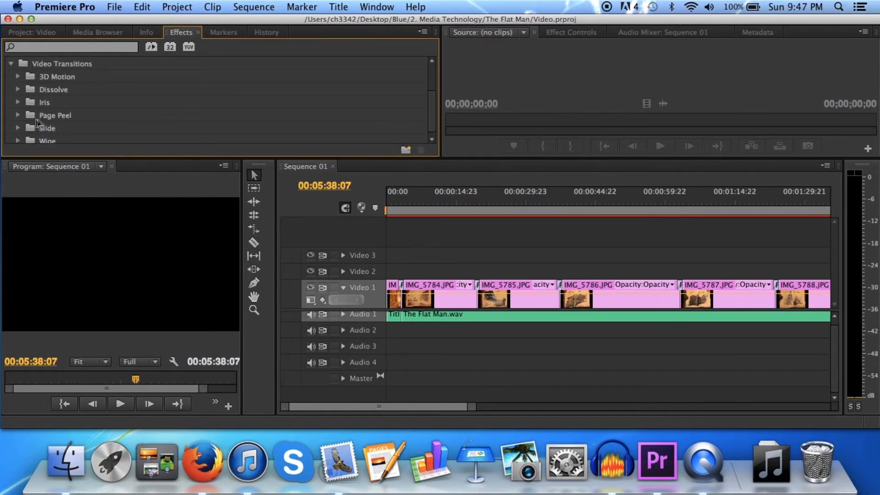
{"action": "left_click", "coordinate": [18, 116]}
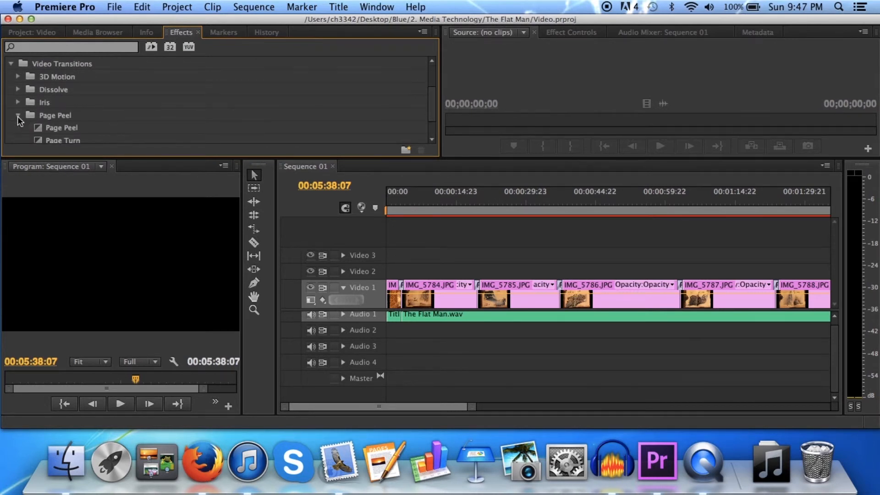
{"action": "scroll", "coordinate": [86, 114], "scroll_direction": "down", "scroll_amount": 1}
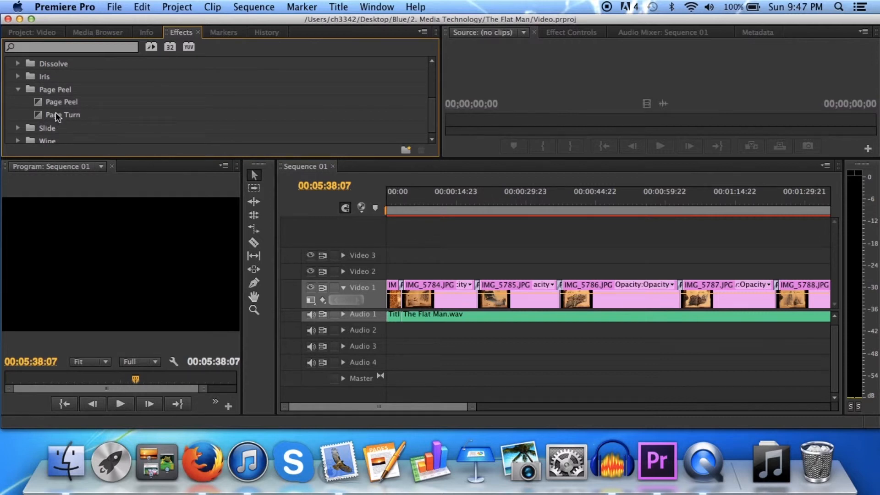
{"action": "left_click_drag", "start_coordinate": [58, 117], "coordinate": [290, 119]}
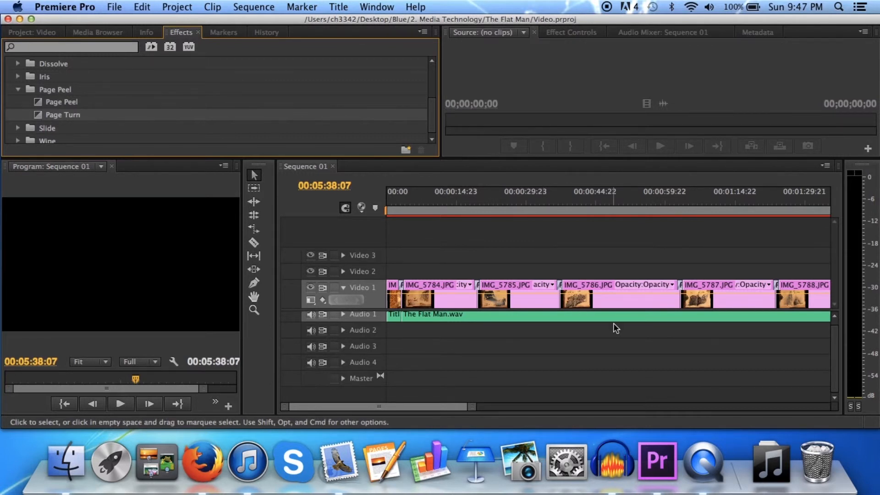
Send Sequence 01 to the export queue as an H.264 video named Sequence 01.mp4, keeping the Custom preset and Work Area source range.
{"action": "left_click", "coordinate": [112, 6]}
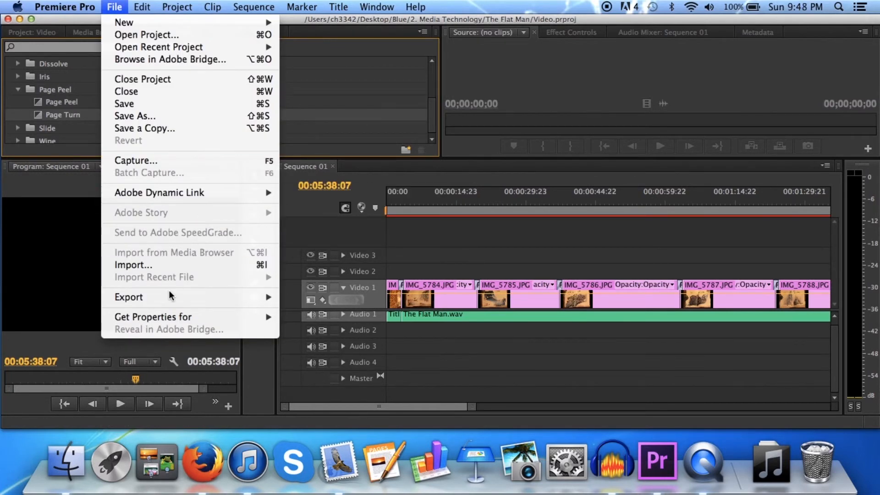
{"action": "left_click", "coordinate": [493, 352]}
{"action": "left_click", "coordinate": [495, 355]}
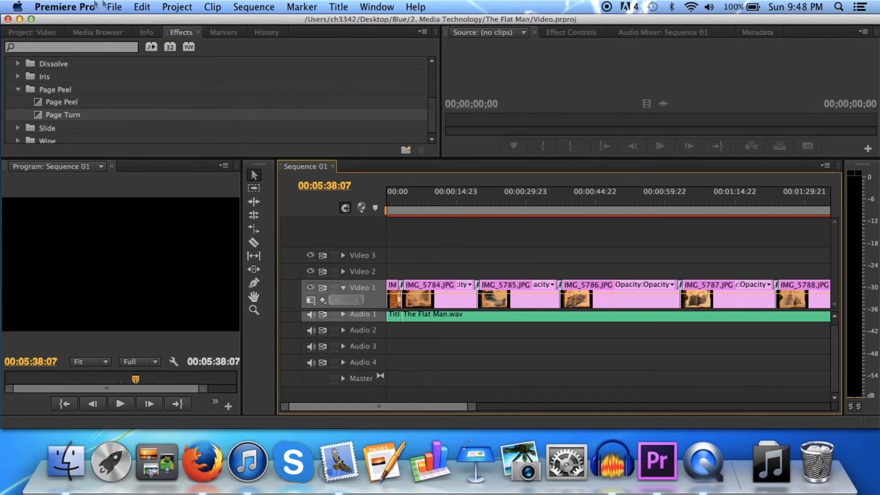
{"action": "left_click", "coordinate": [115, 7]}
{"action": "mouse_move", "coordinate": [212, 305]}
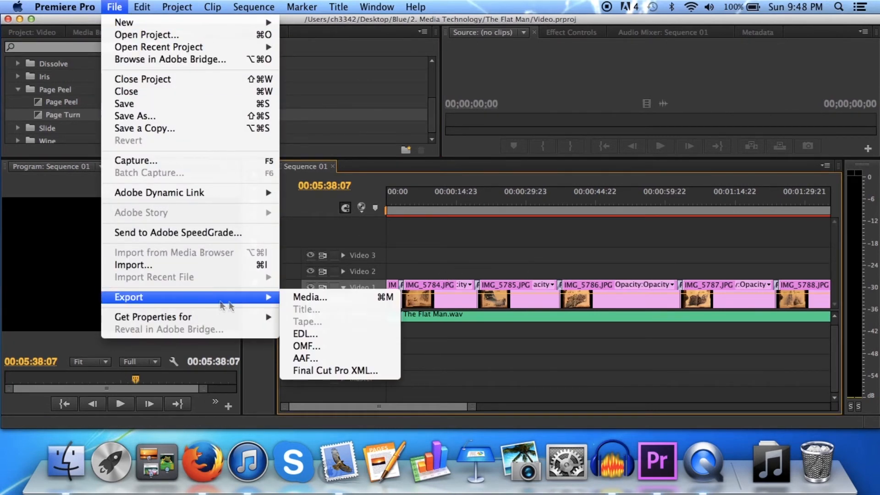
{"action": "left_click", "coordinate": [308, 296]}
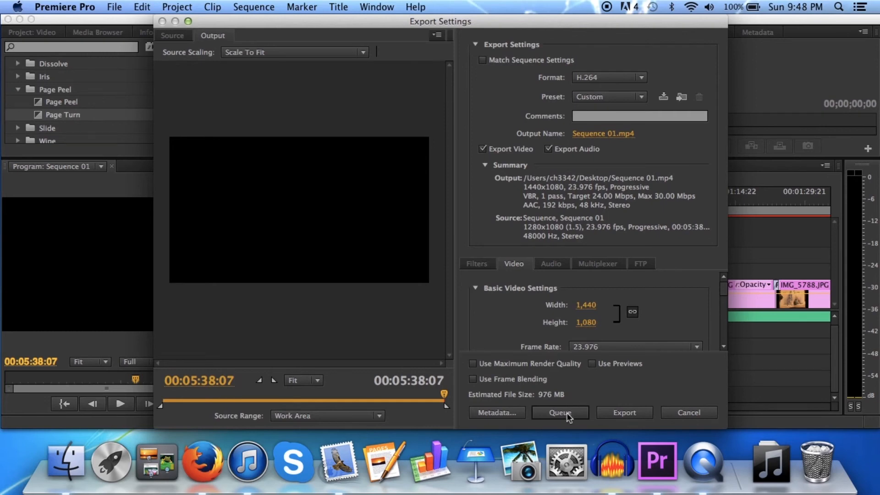
{"action": "left_click", "coordinate": [567, 414]}
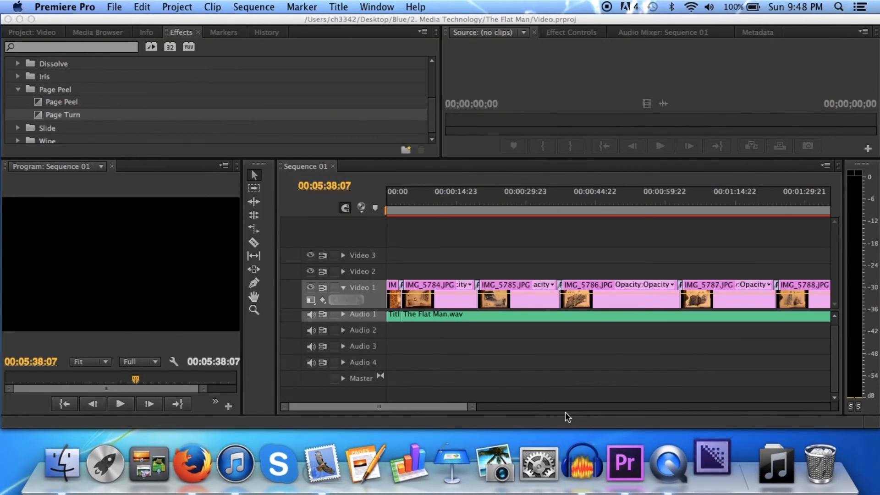